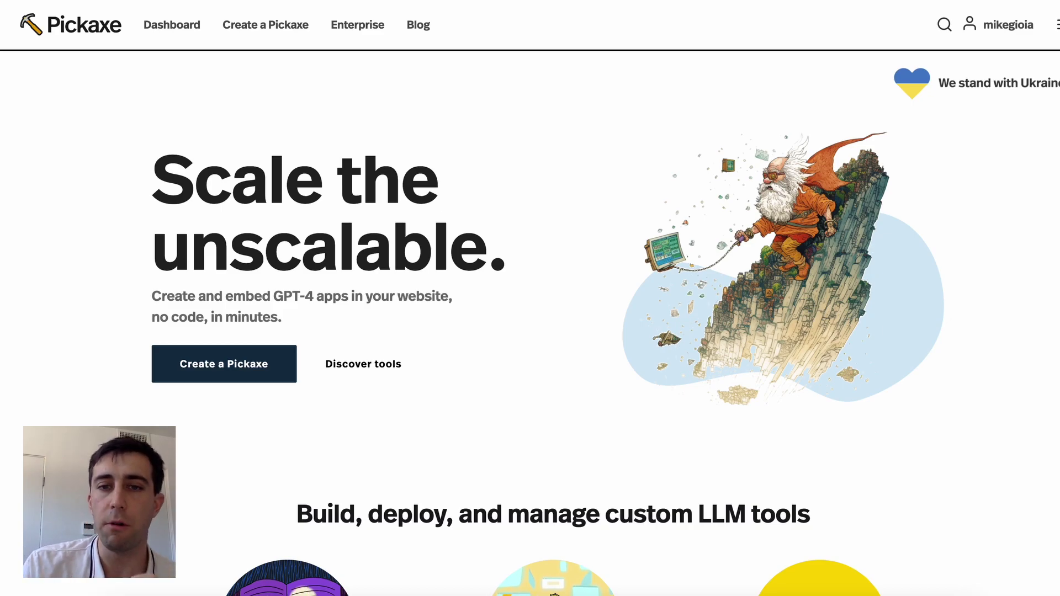
Enter product idea 'cheese turkey' and niche 'foodie', then ask Formic 'What does Formic do?'.
scroll(593, 38, "down", 15)
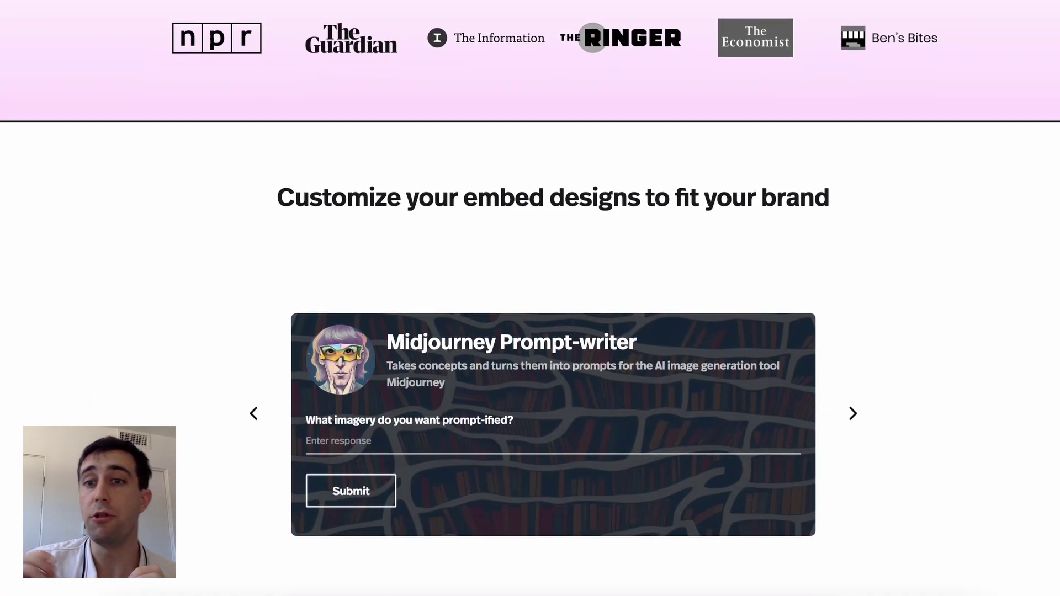
scroll(593, 38, "down", 15)
scroll(593, 38, "up", 3)
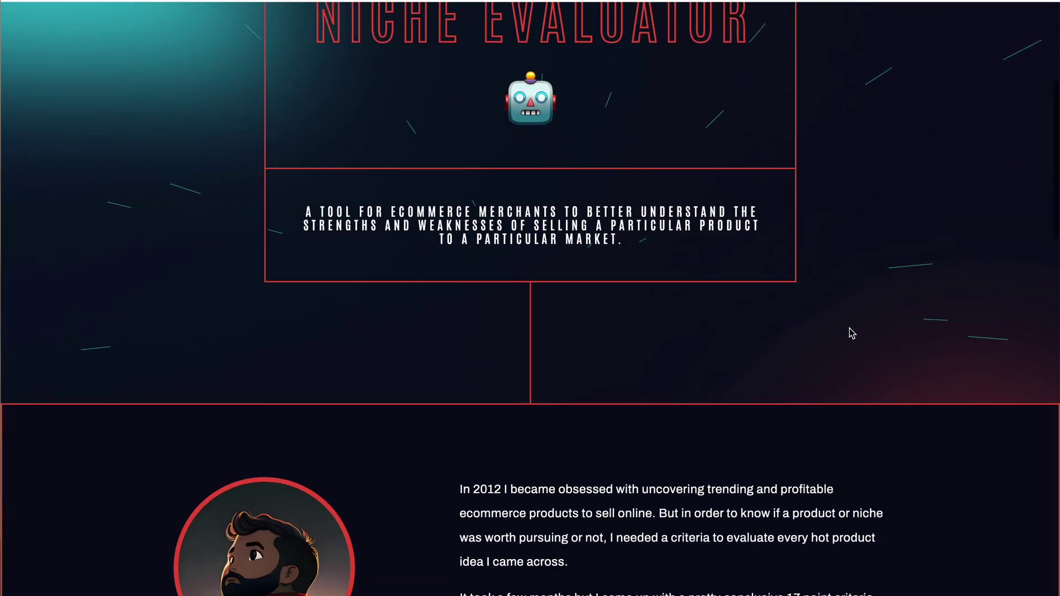
scroll(852, 333, "down", 3)
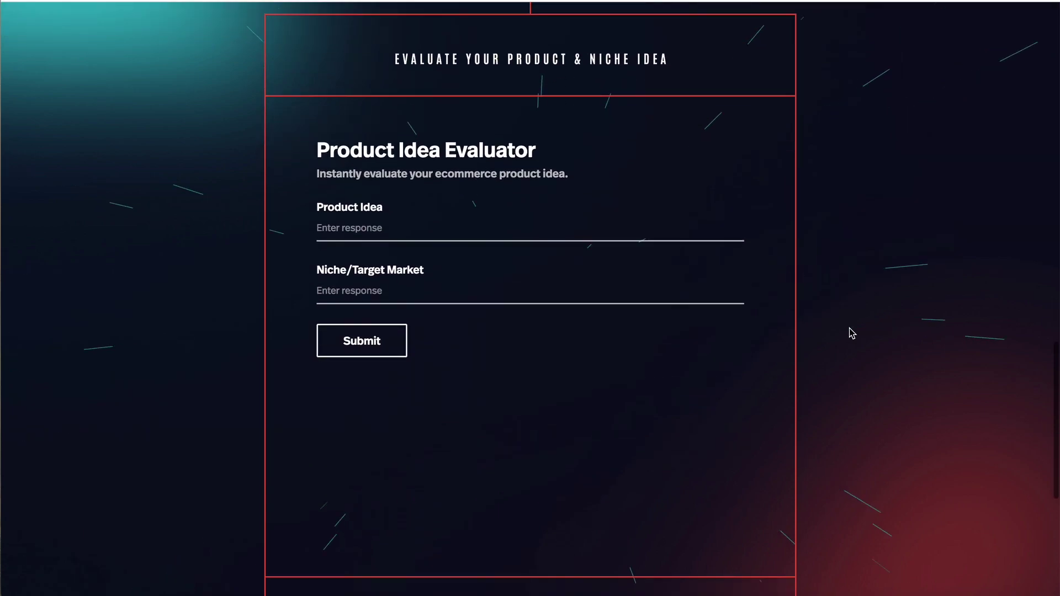
left_click(477, 226)
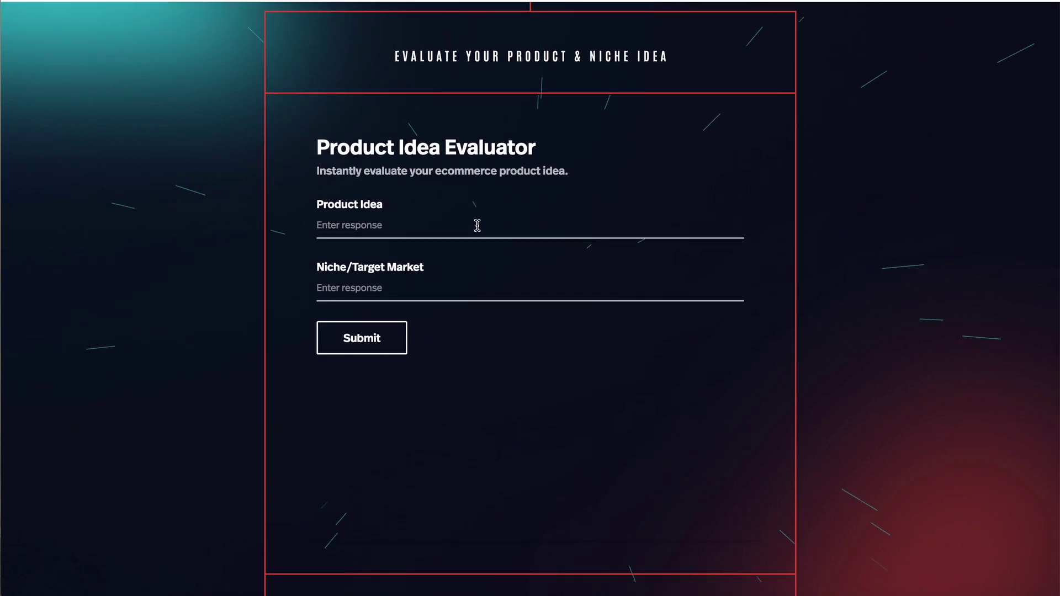
type("cheese turkey")
key("Tab")
type("foodie")
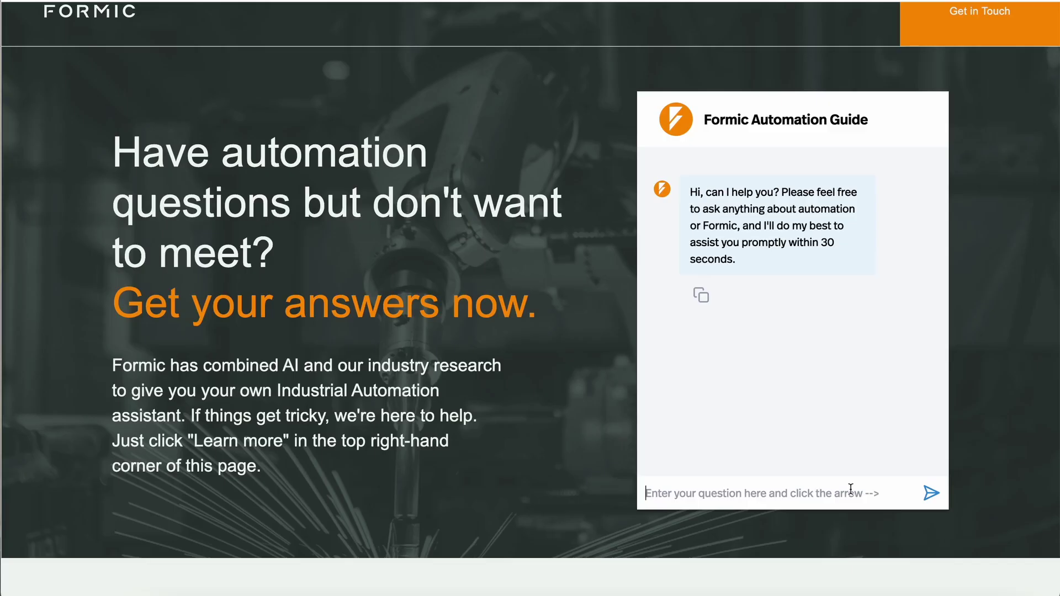
type("What d")
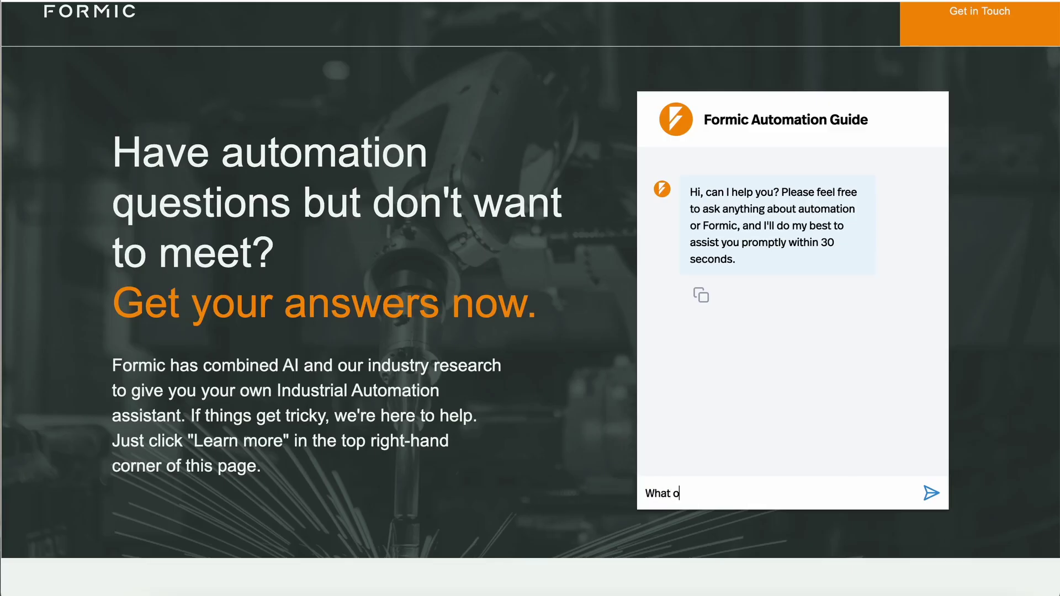
type("oes Formic do?")
key("Return")
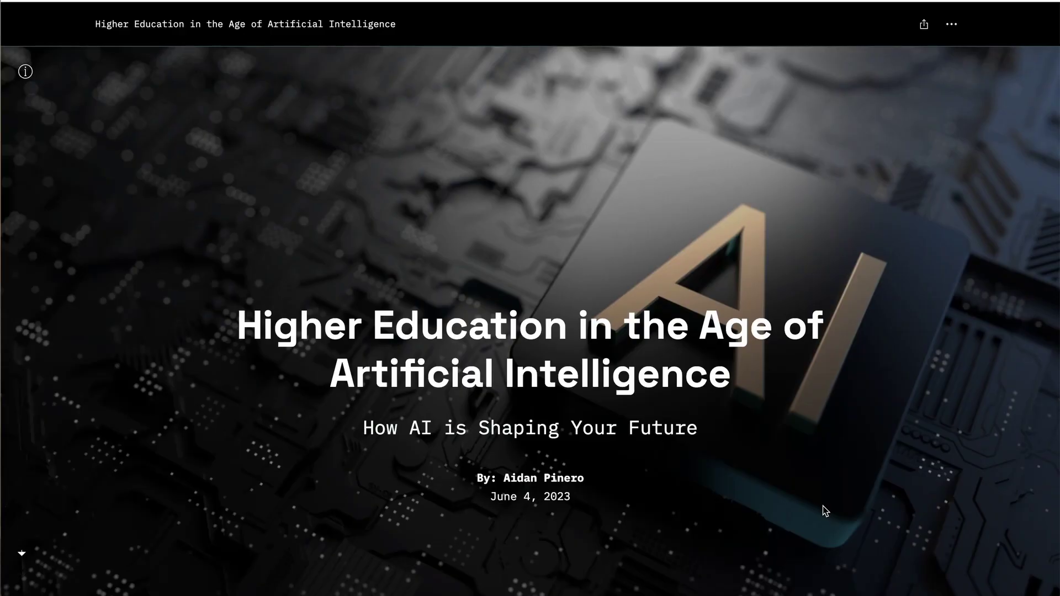
Scroll through the AI article to review its content.
scroll(823, 506, "down", 15)
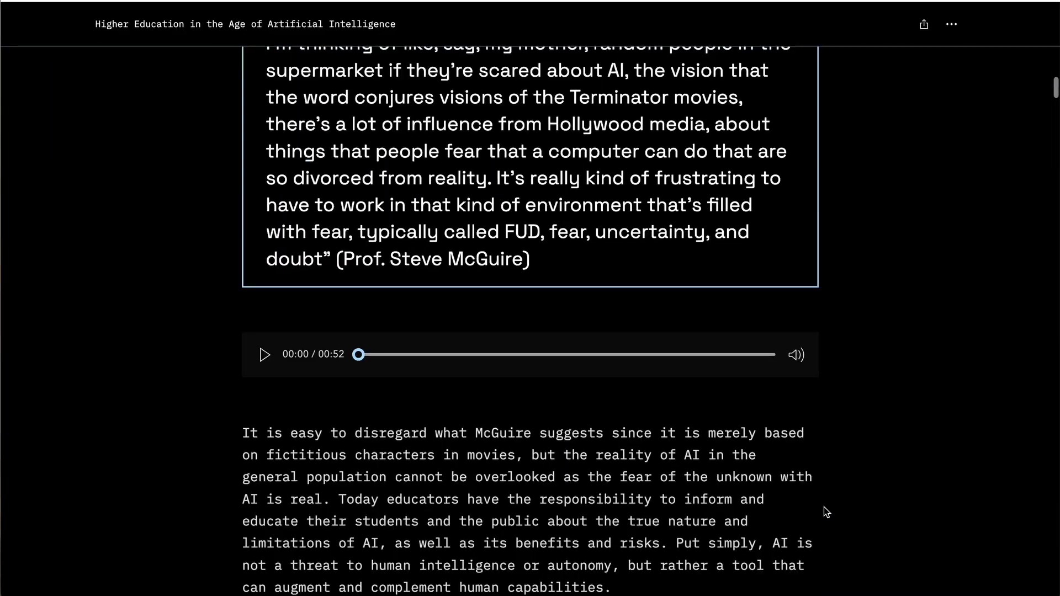
scroll(824, 507, "down", 20)
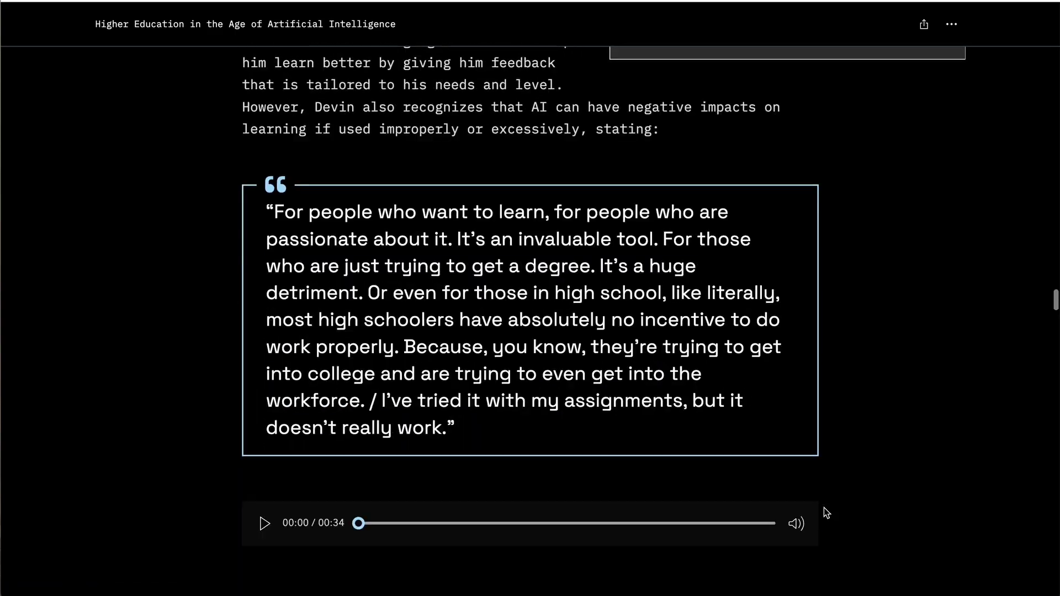
scroll(824, 508, "down", 15)
scroll(824, 509, "up", 12)
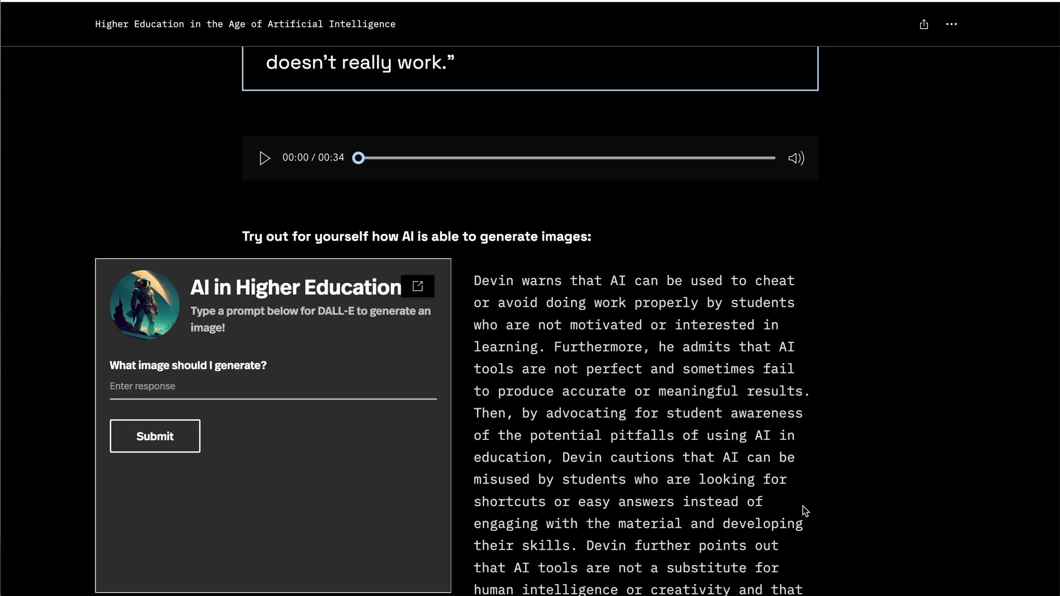
scroll(520, 369, "down", 1)
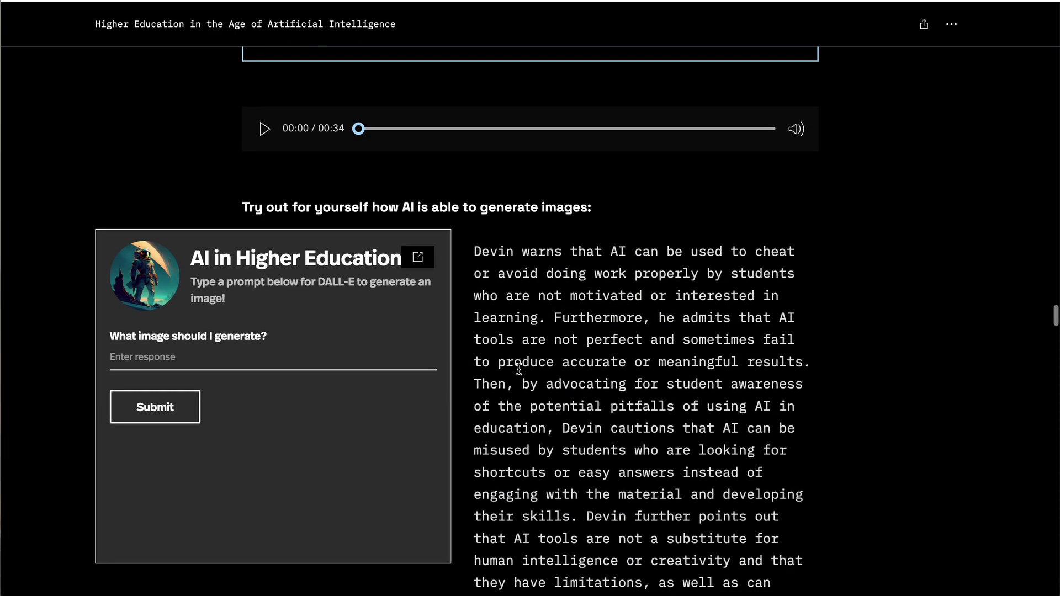
scroll(519, 369, "up", 15)
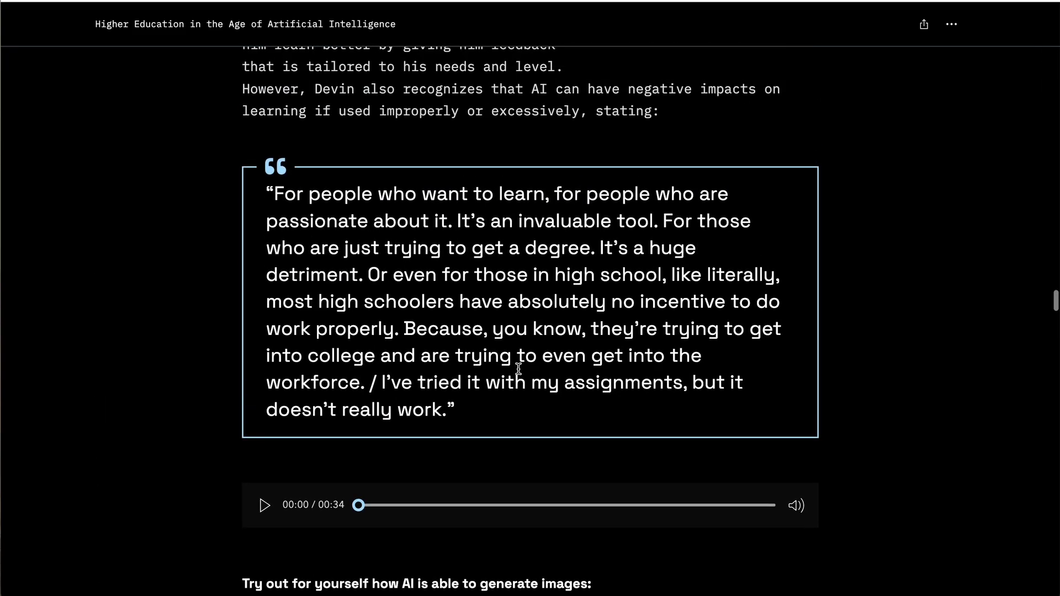
scroll(519, 371, "up", 1)
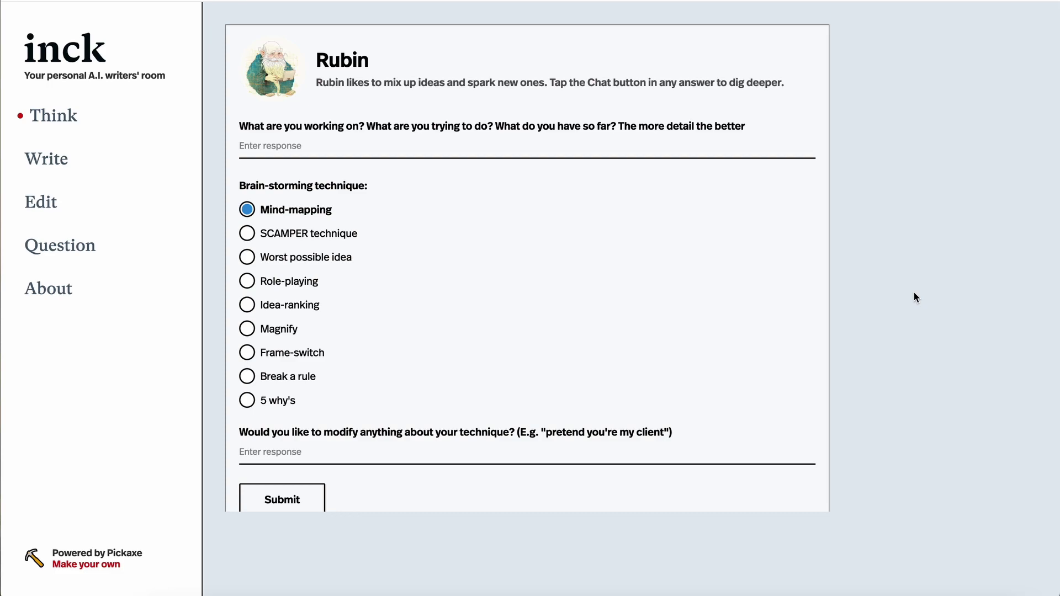
View the inck Write, Edit and Question assistants, then switch to the Fast Prompt Flipper chat.
left_click(48, 166)
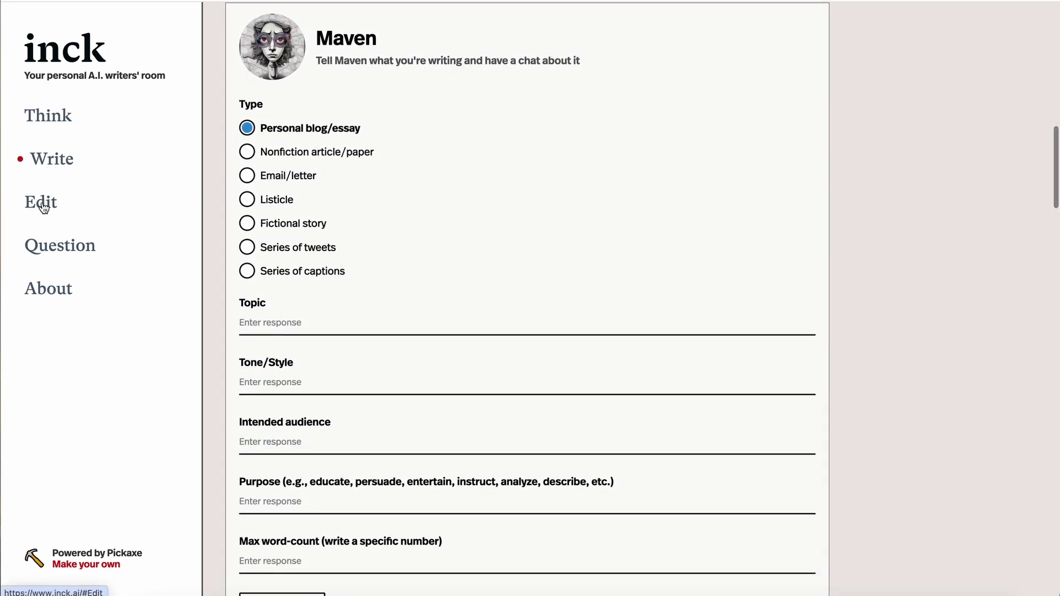
left_click(43, 207)
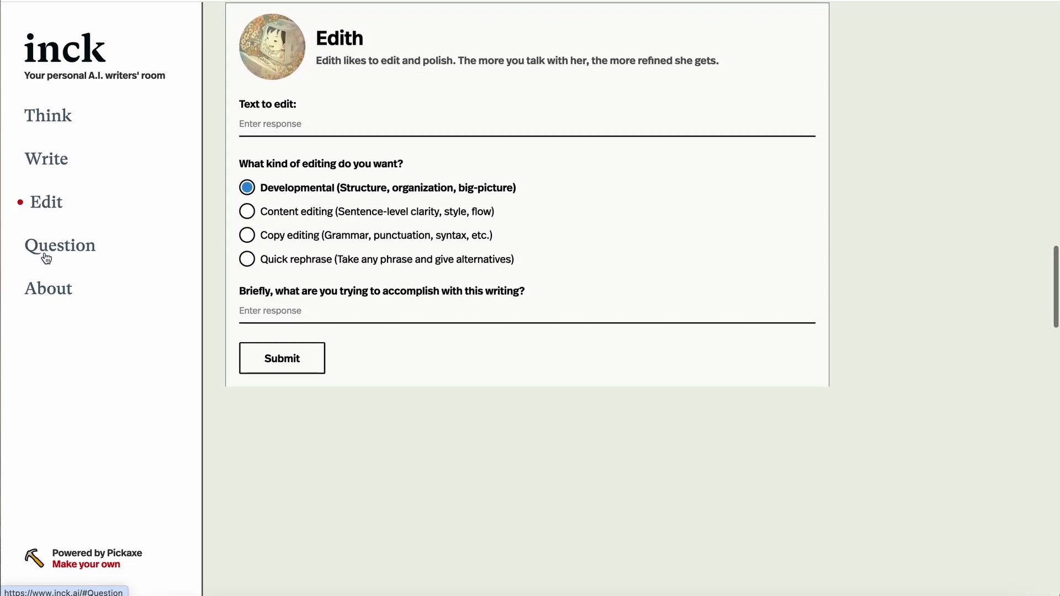
left_click(48, 255)
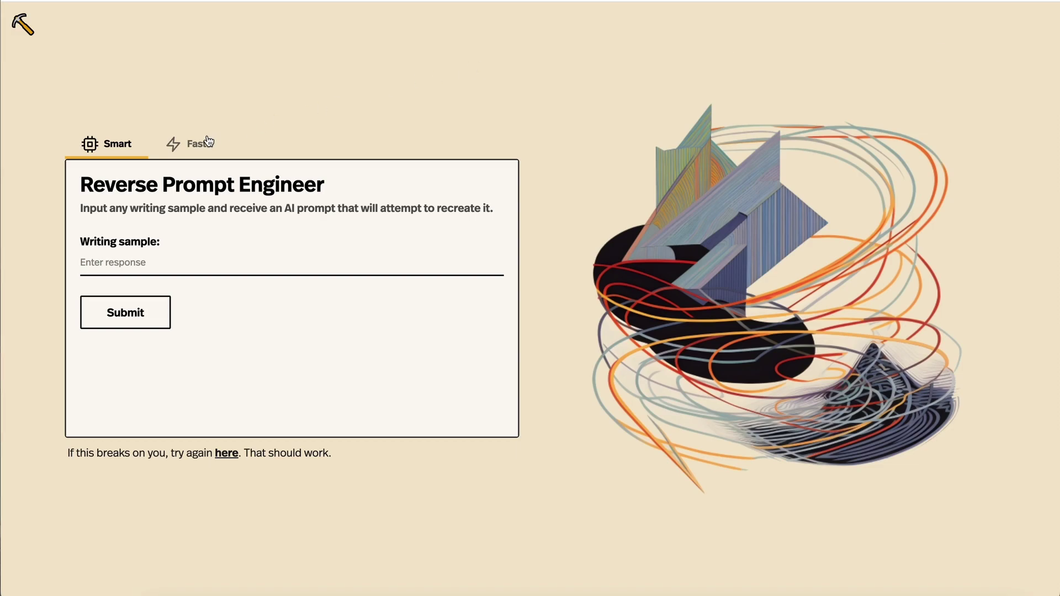
left_click(194, 147)
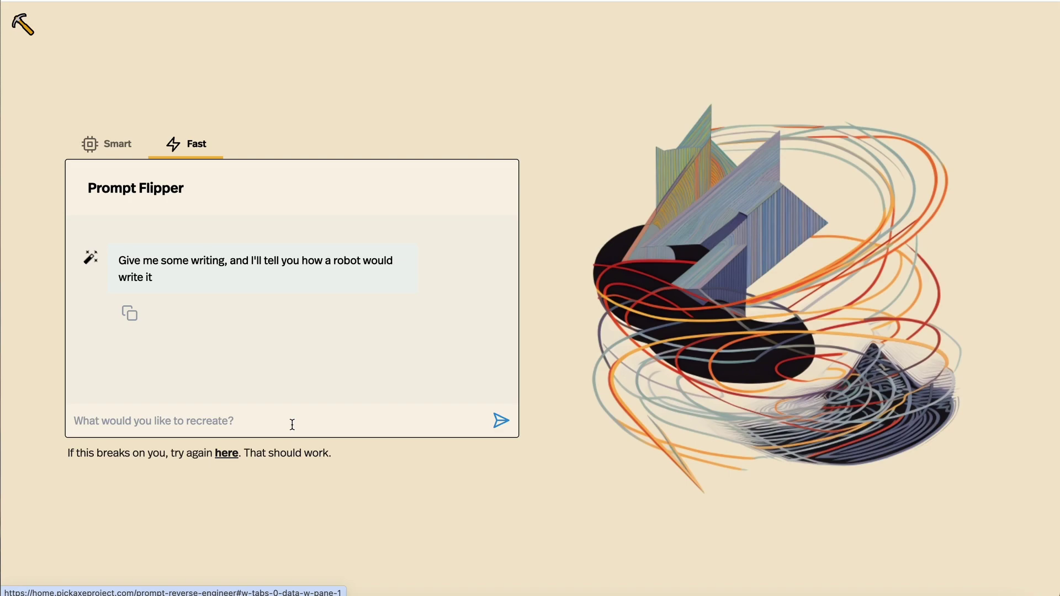
Switch back to the Reverse Prompt Engineer form and open the Shakespeare Translator's embed settings.
left_click(101, 147)
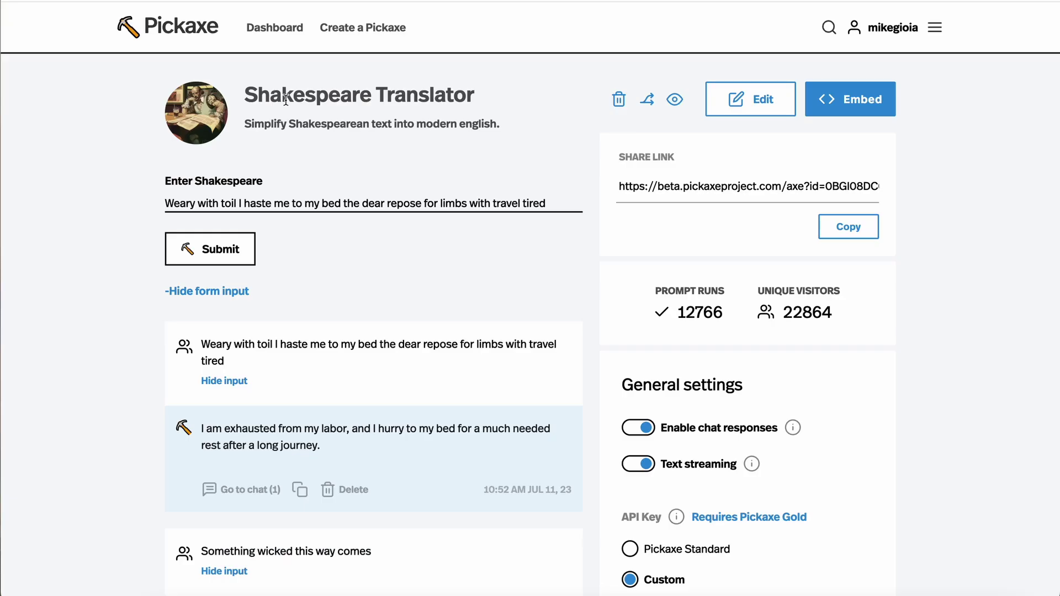
left_click(870, 111)
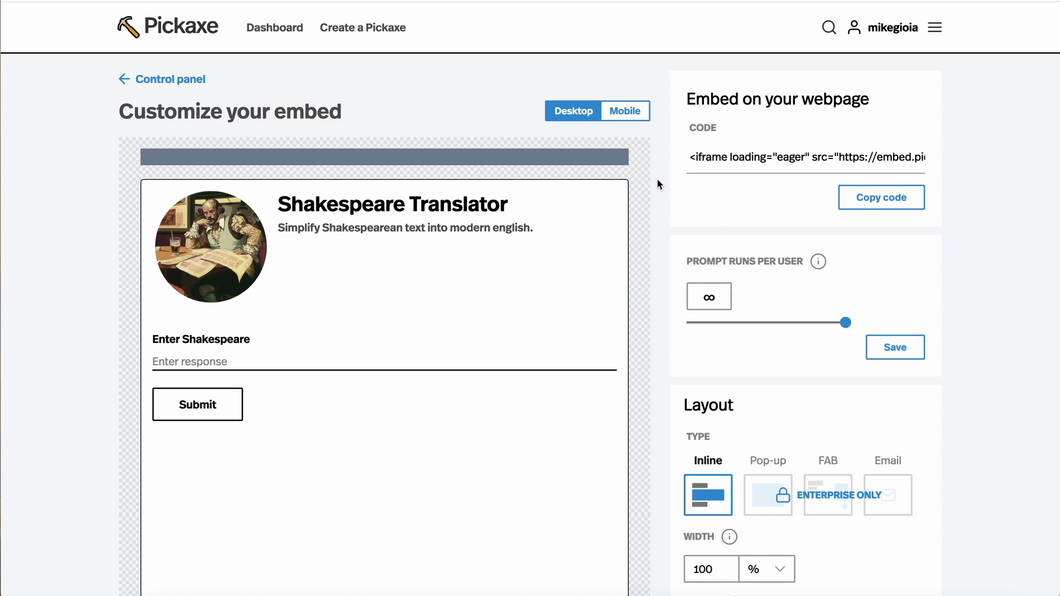
scroll(657, 179, "down", 3)
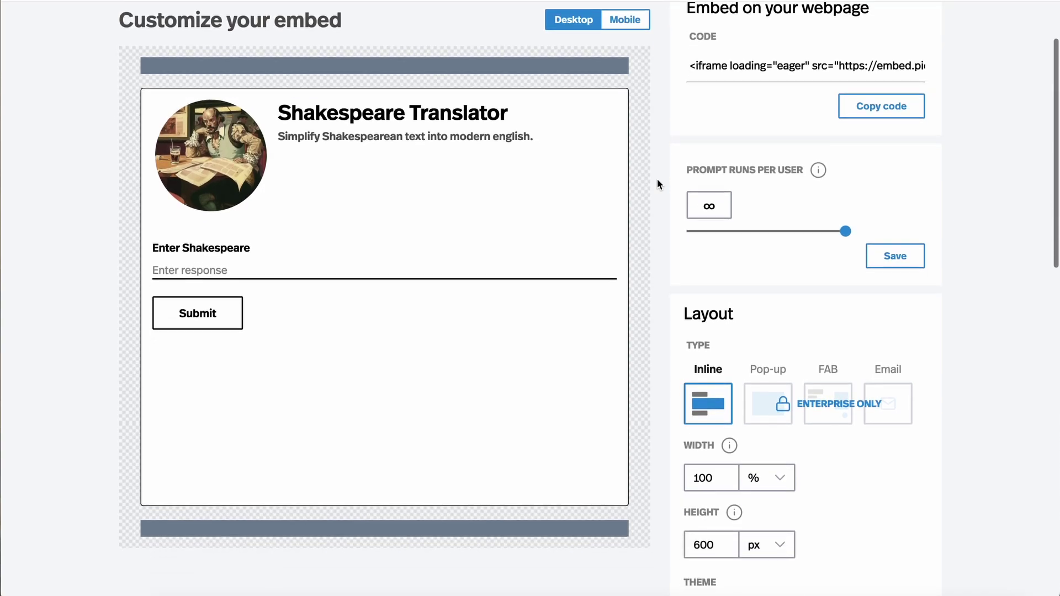
scroll(657, 179, "up", 1)
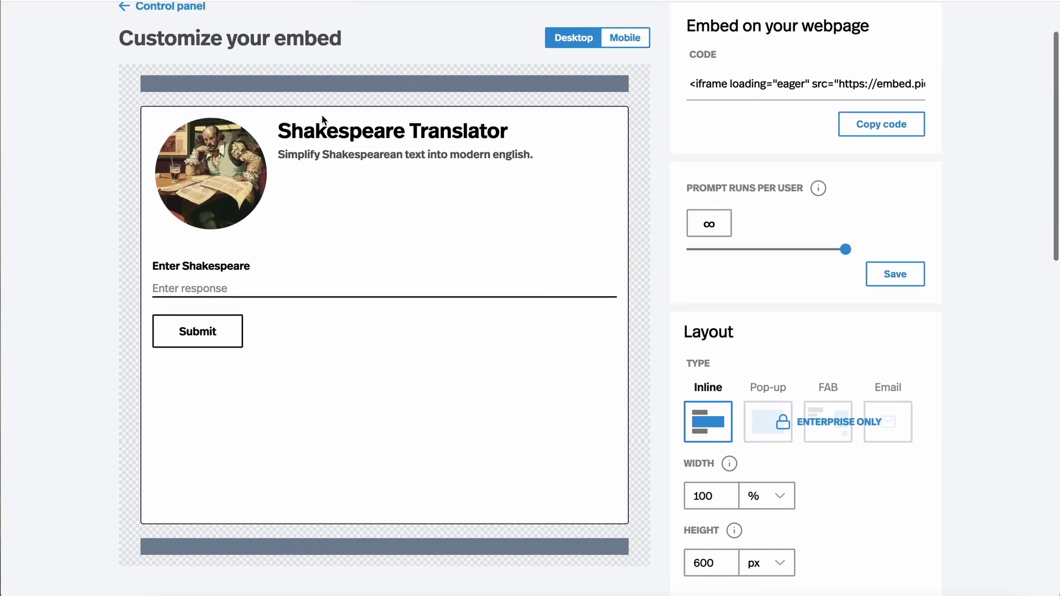
Preview the embed at mobile size, return to desktop, and scroll to the Theme settings.
left_click(636, 40)
left_click(573, 38)
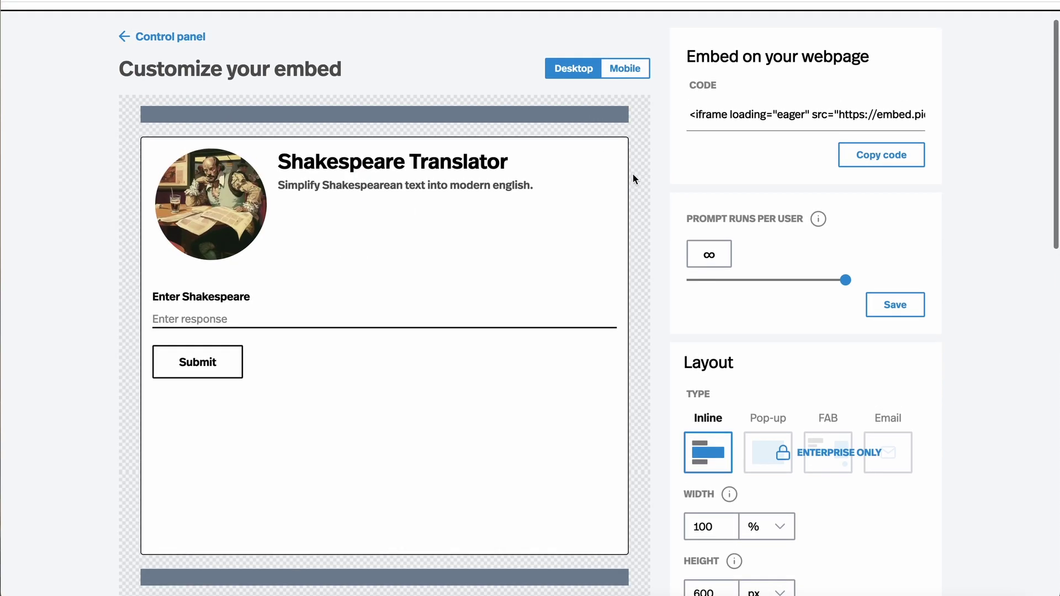
scroll(633, 177, "down", 3)
scroll(722, 448, "down", 3)
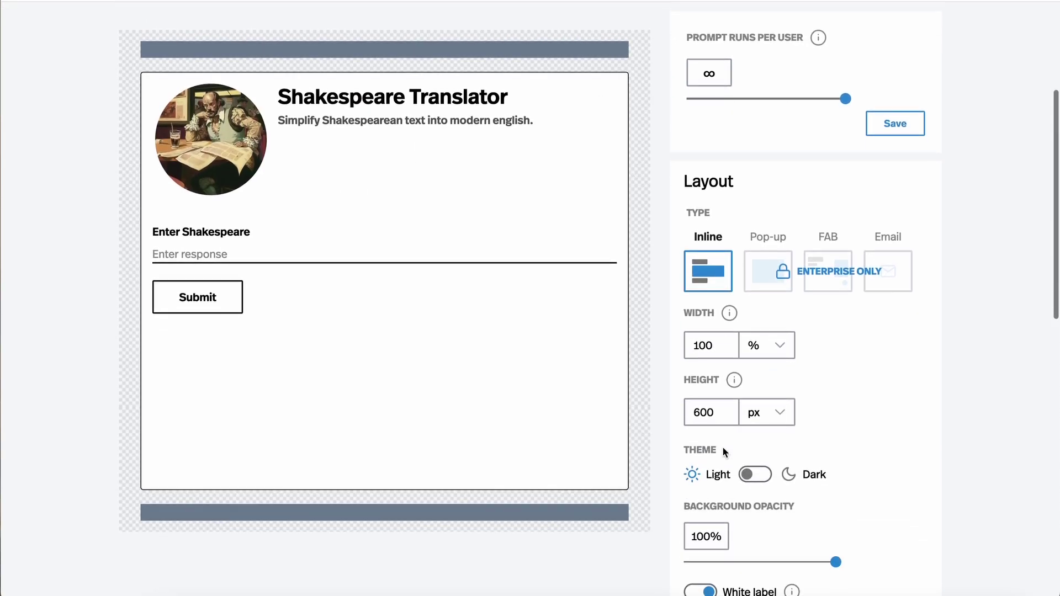
Keep the embed on the Light theme and set its width to 100%.
left_click(752, 477)
left_click(753, 477)
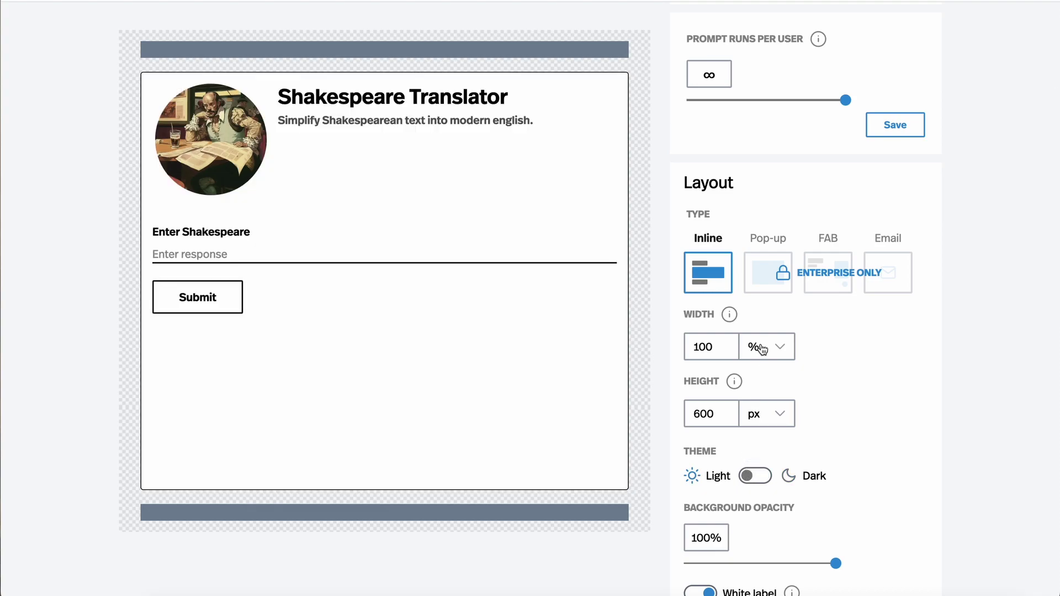
double_click(705, 346)
type("50")
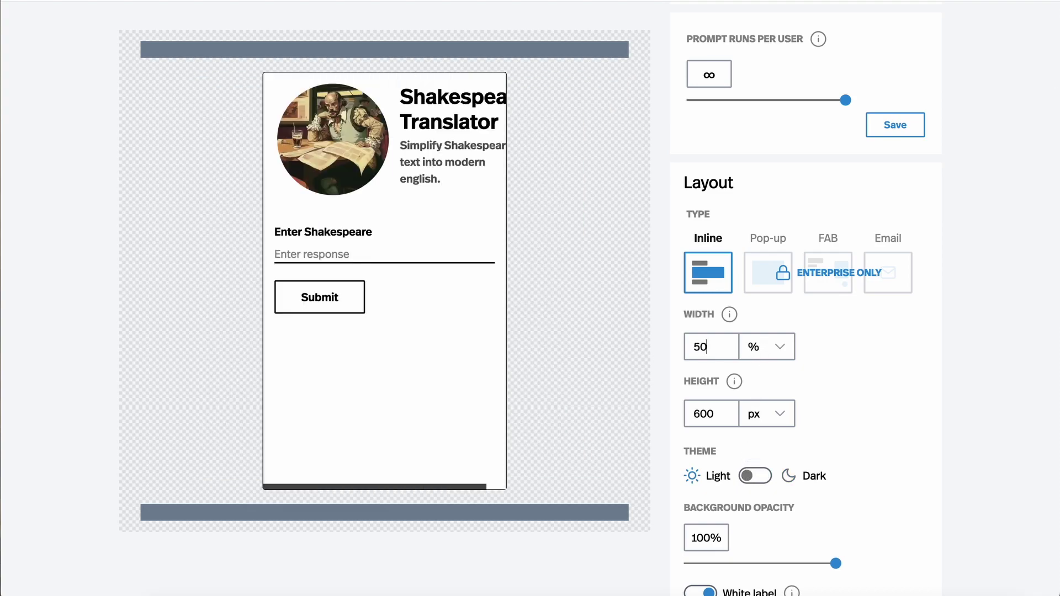
key("BackSpace")
key("BackSpace")
type("100")
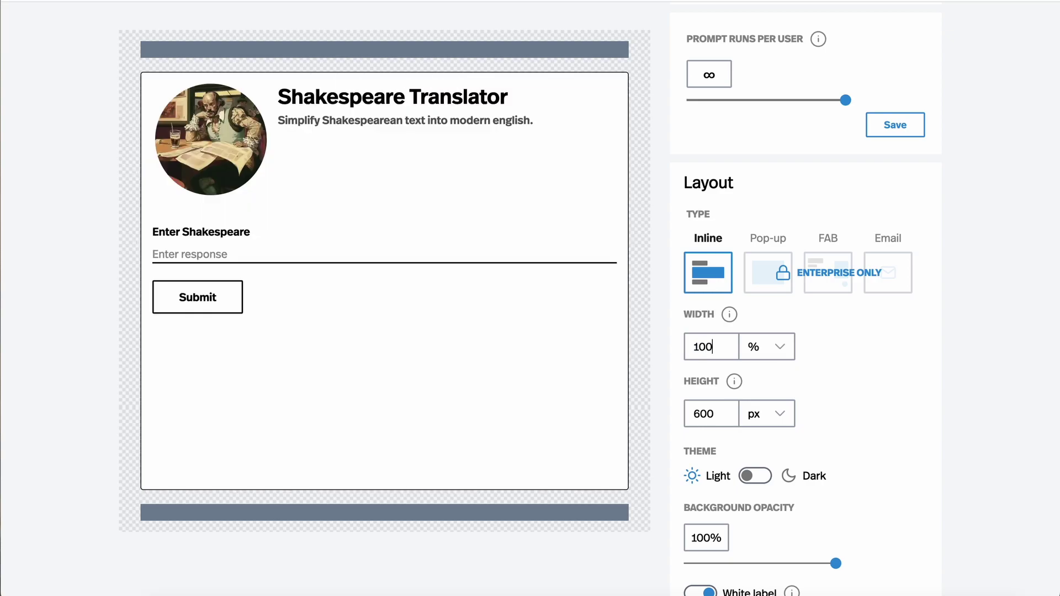
Test the White label and Show picture toggles, adjust background opacity, and copy the embed code.
scroll(899, 410, "down", 3)
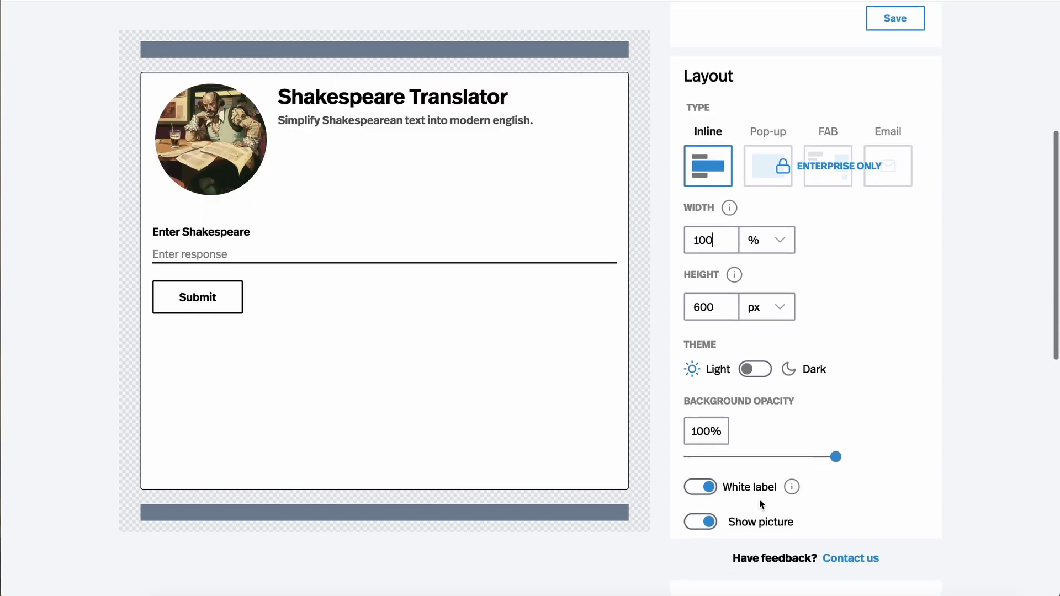
left_click(710, 488)
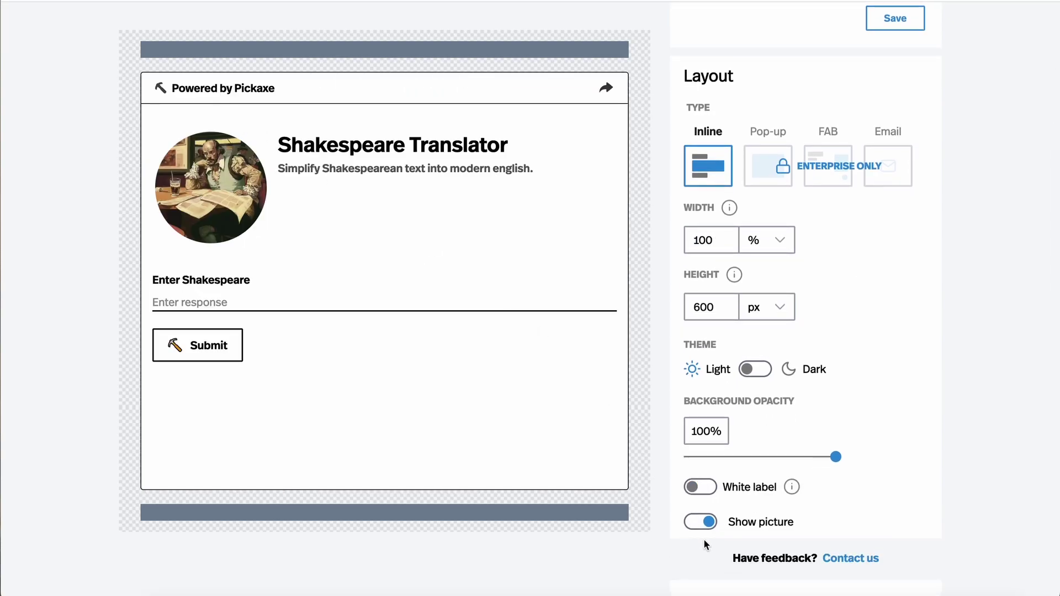
left_click(702, 488)
left_click(705, 527)
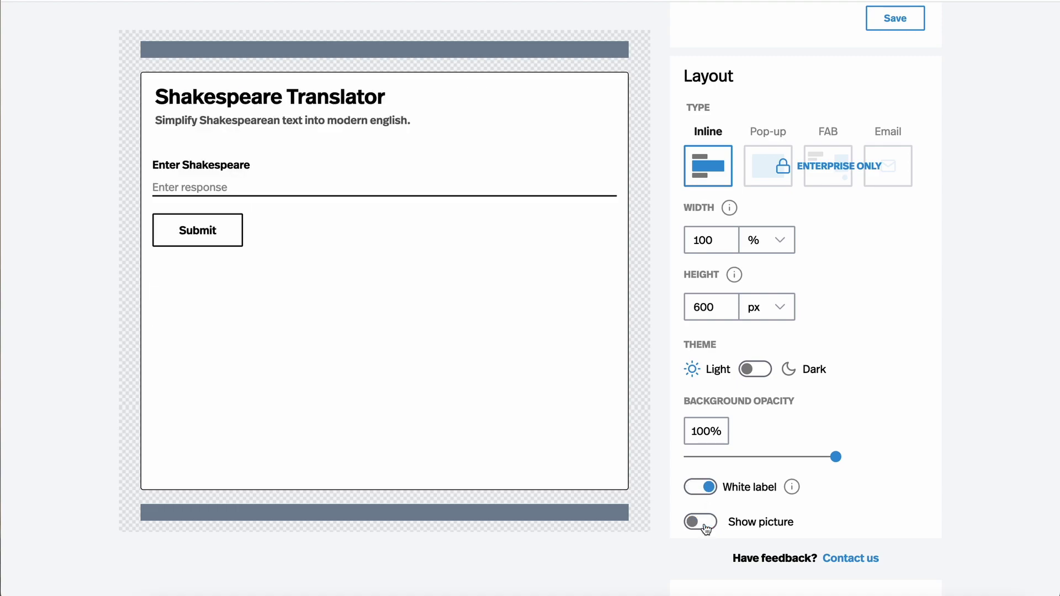
left_click(701, 523)
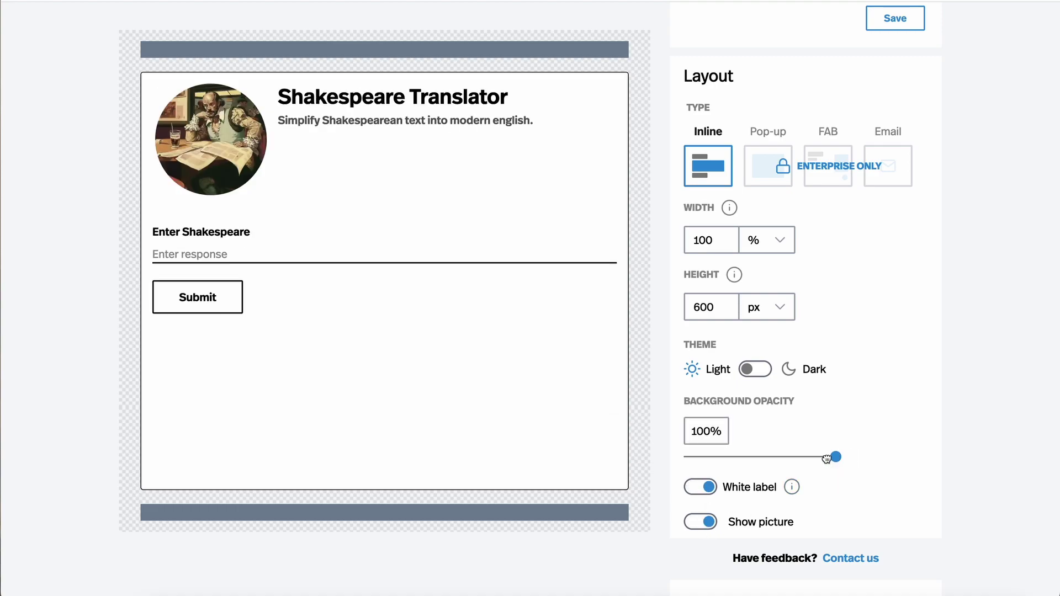
mouse_move(835, 457)
left_mouse_down()
mouse_move(718, 458)
mouse_move(832, 458)
left_mouse_up()
scroll(830, 453, "up", 6)
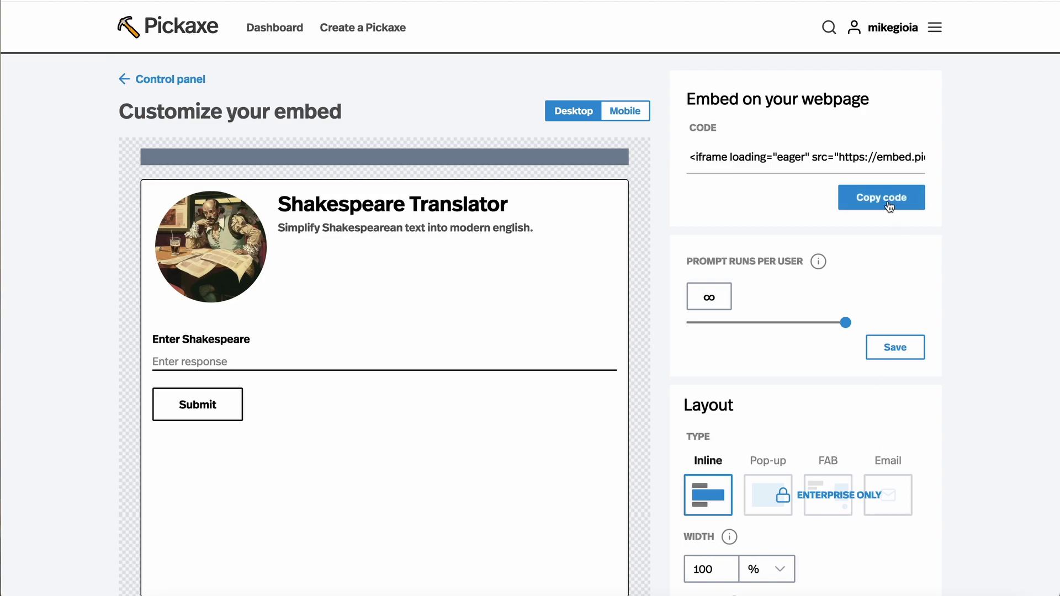
left_click(888, 205)
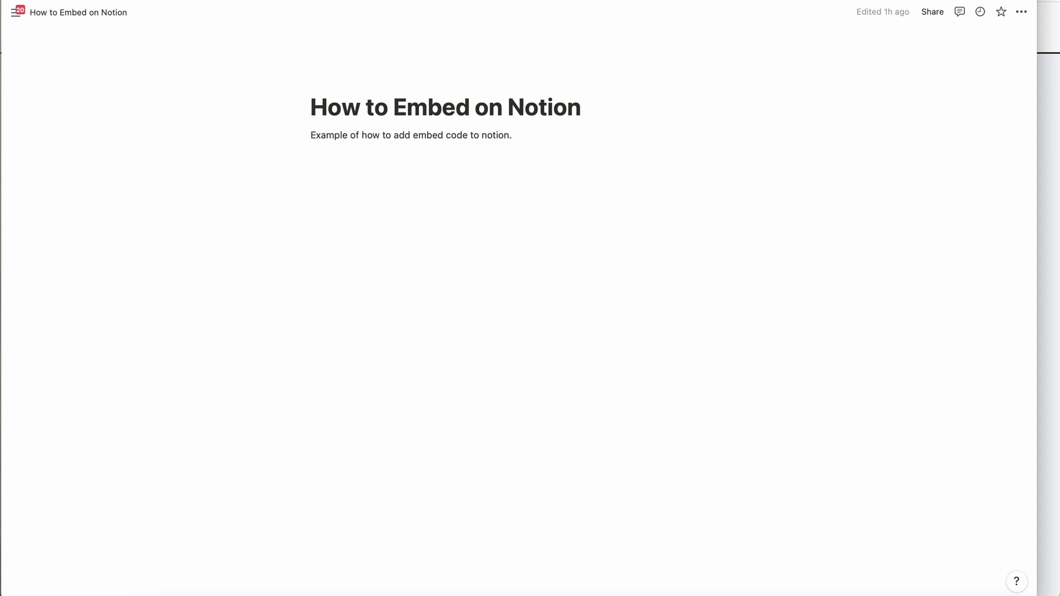
Insert an Embed block below the intro text and paste the Shakespeare Translator iframe code.
left_click(306, 201)
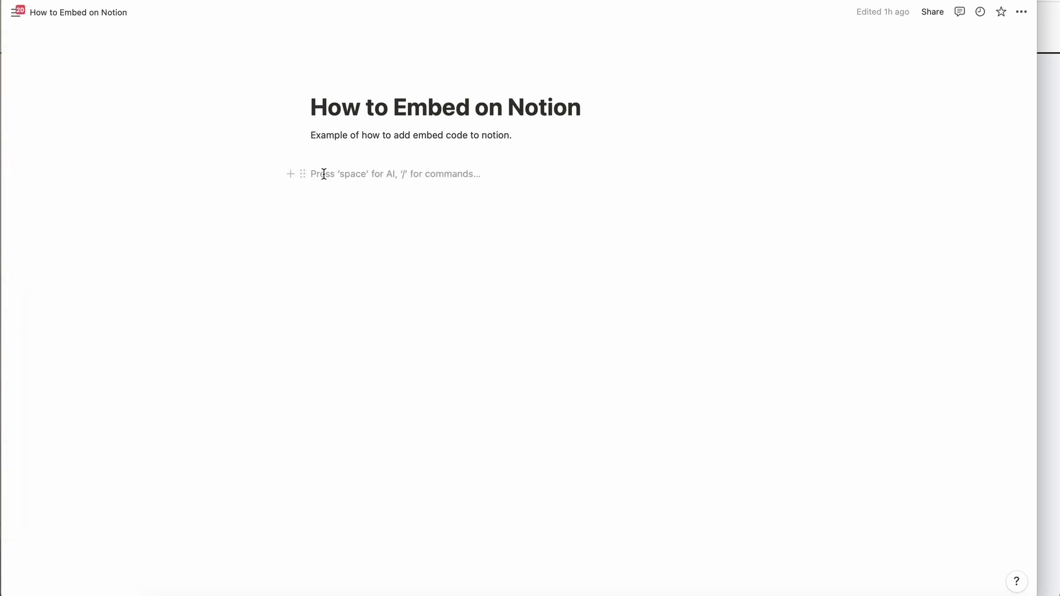
left_click(290, 175)
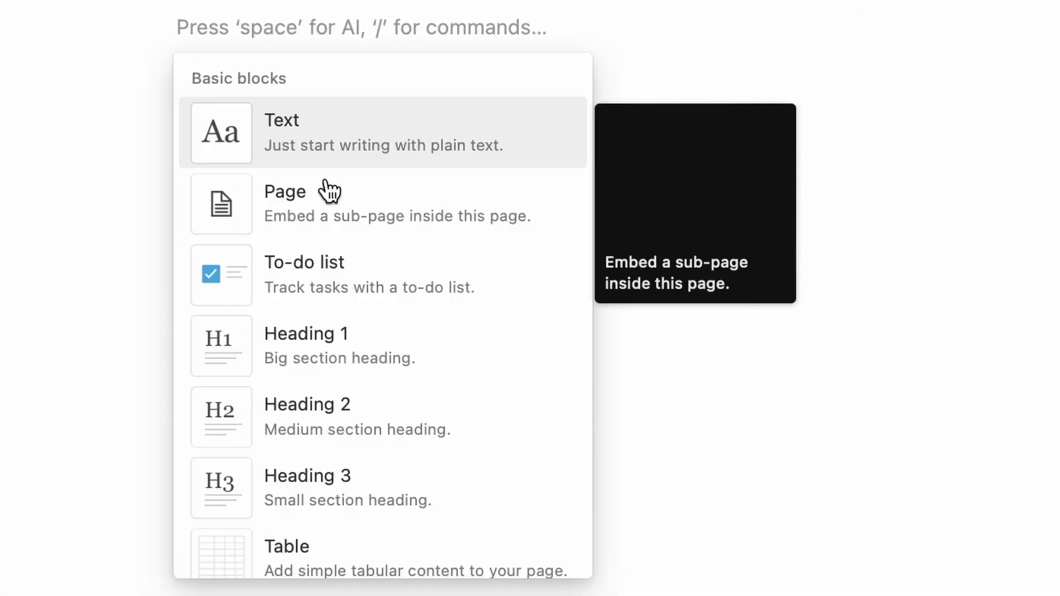
scroll(330, 190, "down", 15)
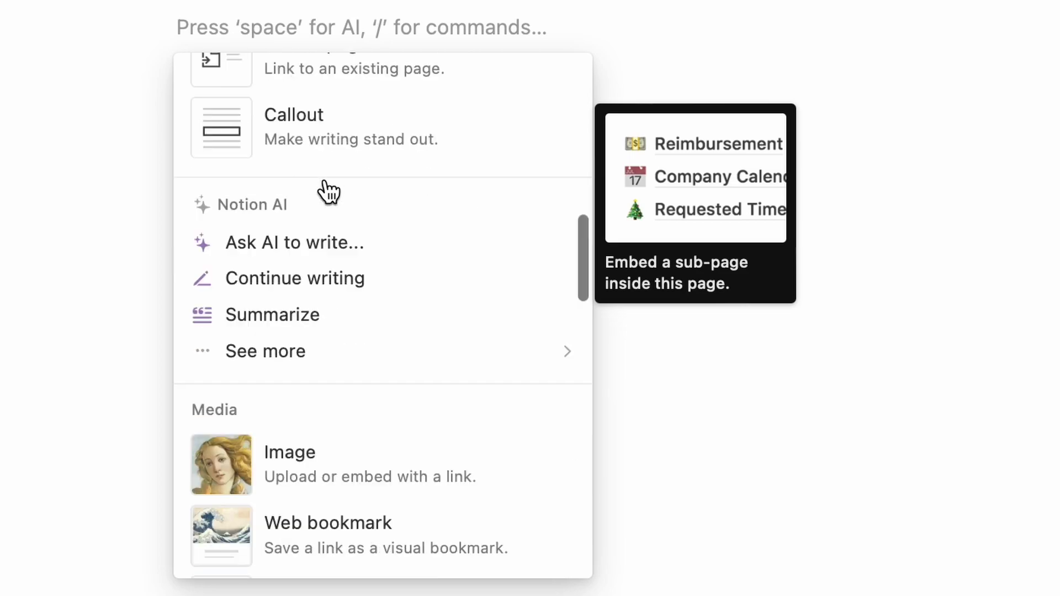
scroll(329, 191, "down", 15)
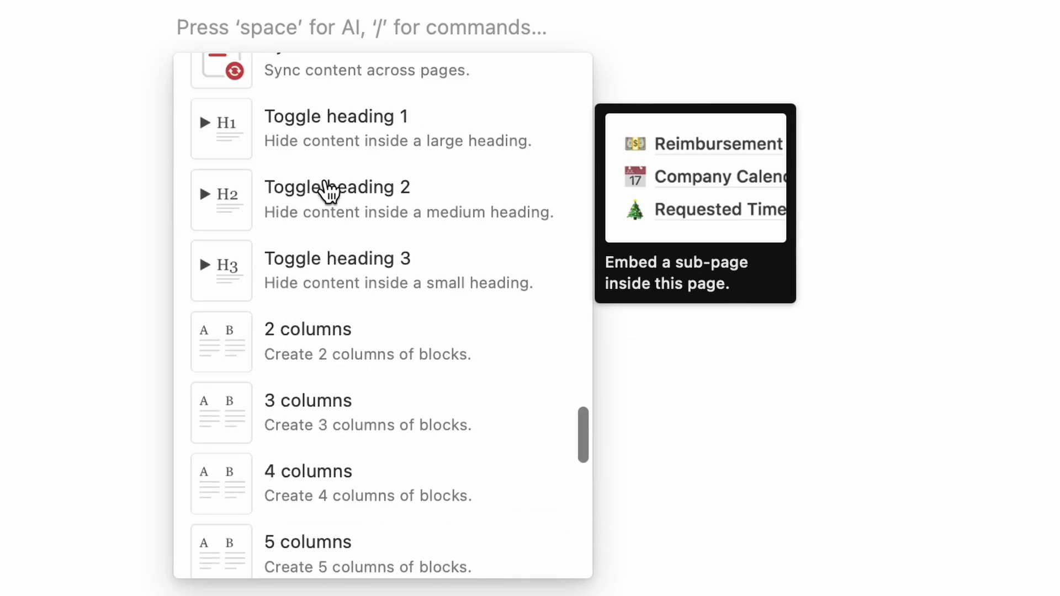
scroll(330, 190, "up", 3)
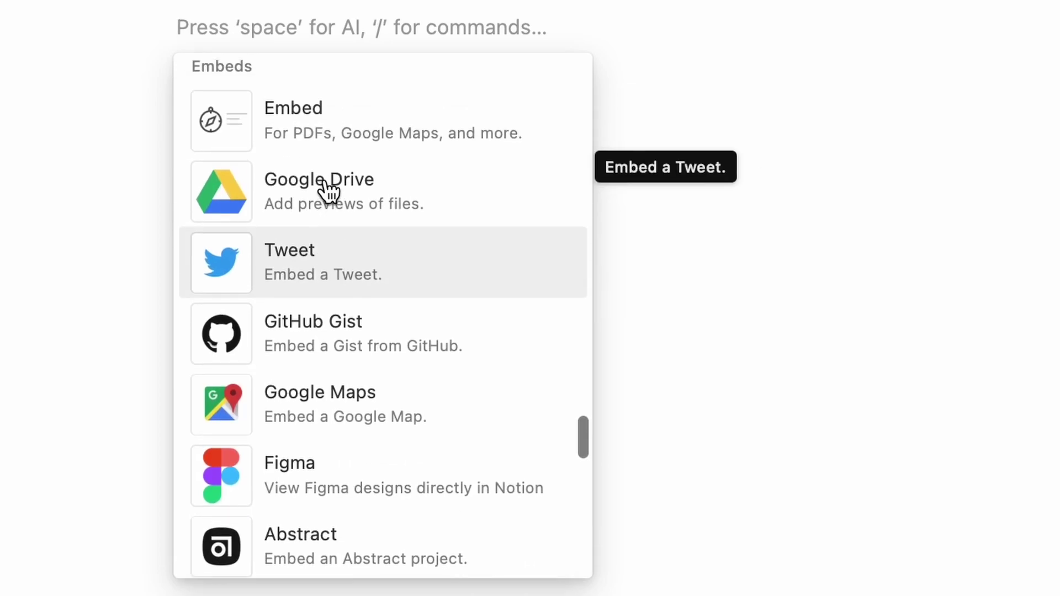
left_click(349, 145)
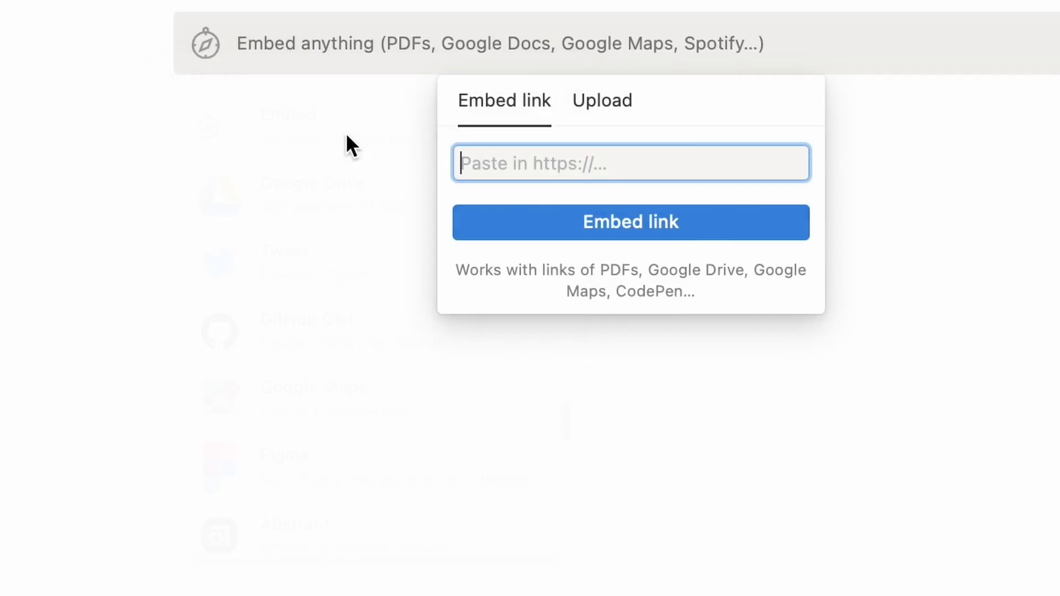
key("super+v")
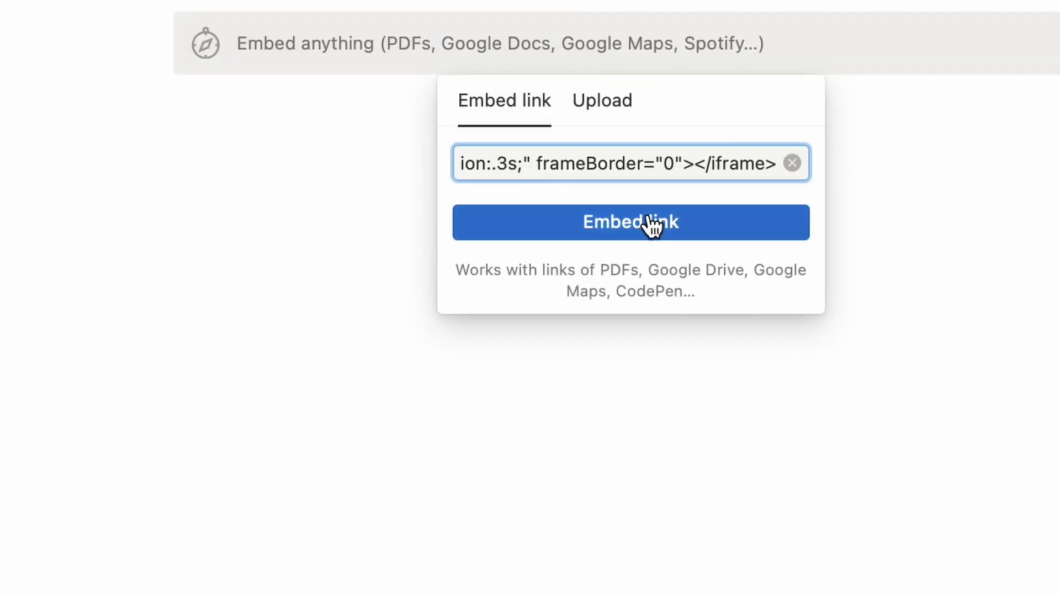
left_click(652, 224)
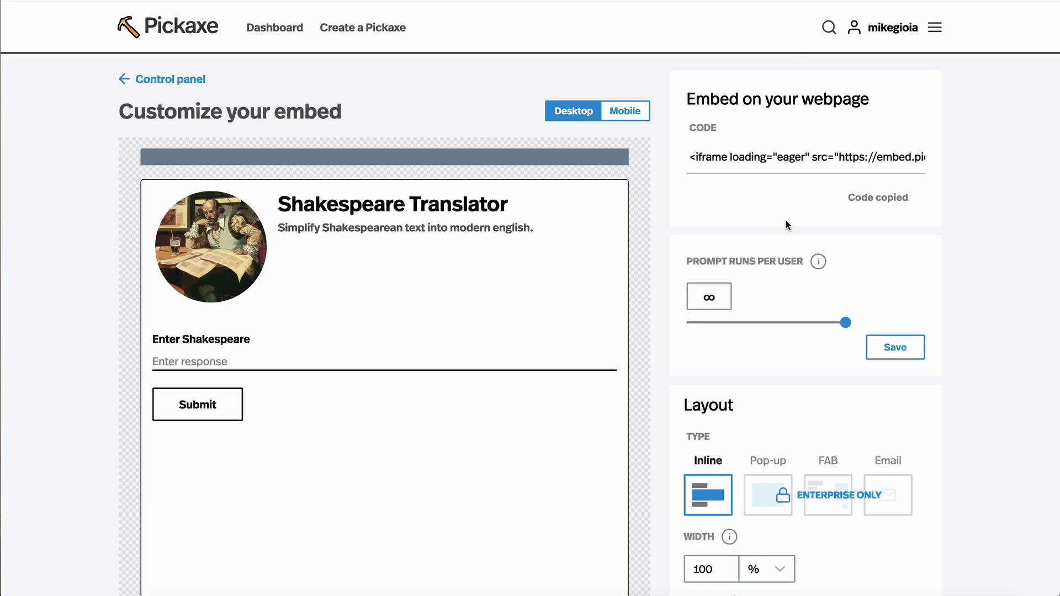
Drag the Background opacity slider down to 10% and copy the updated embed code.
scroll(786, 221, "down", 6)
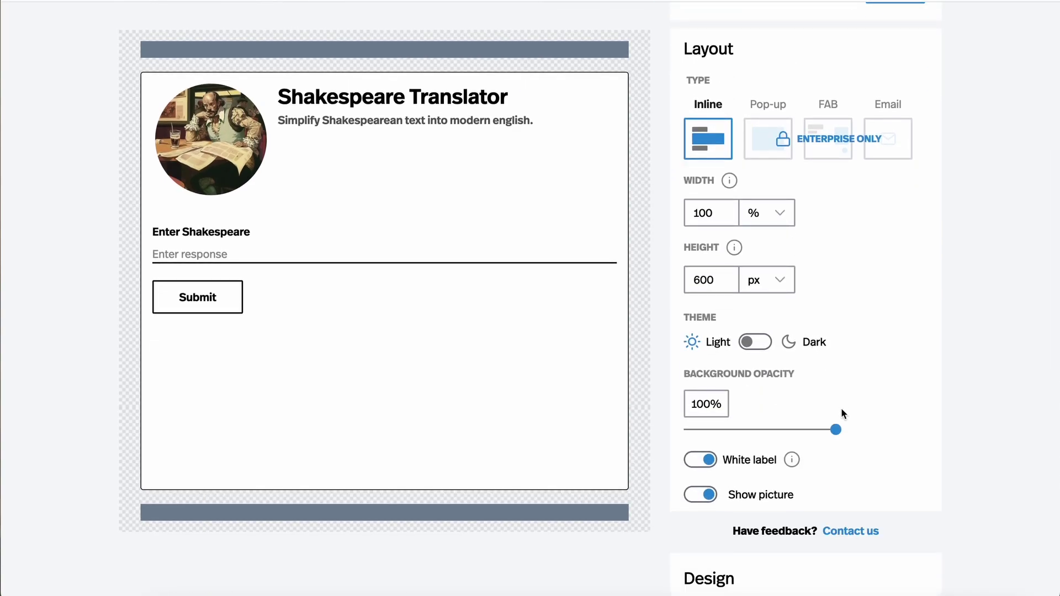
left_click_drag(825, 434, 694, 436)
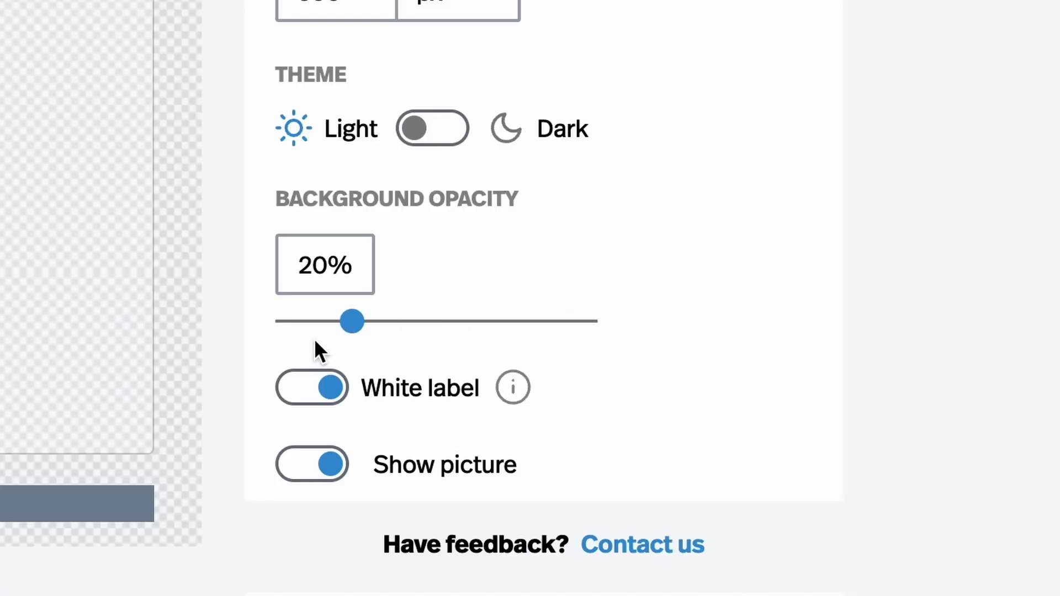
scroll(880, 308, "up", 6)
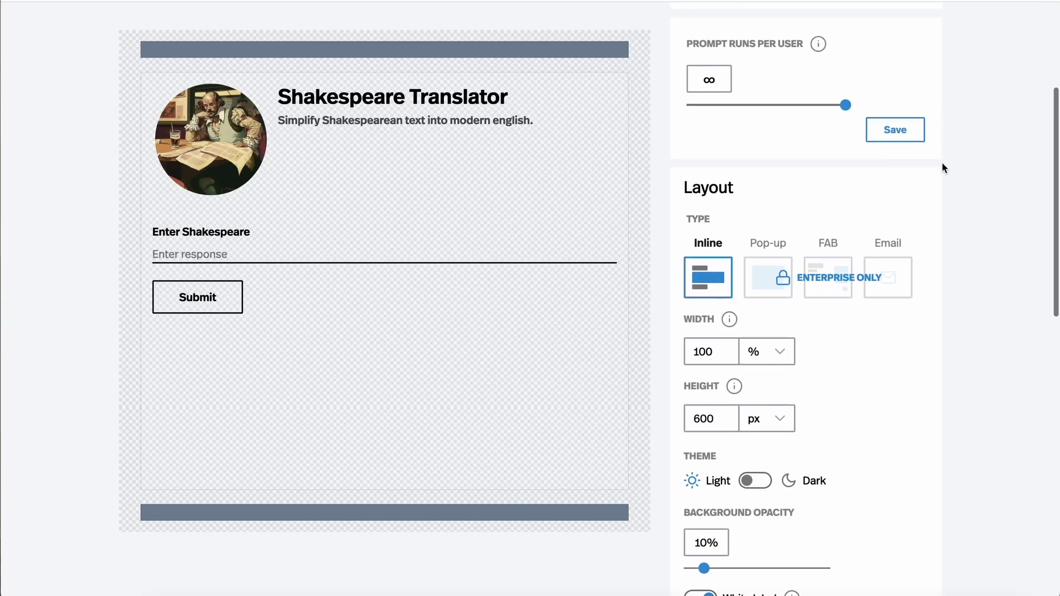
left_click(882, 205)
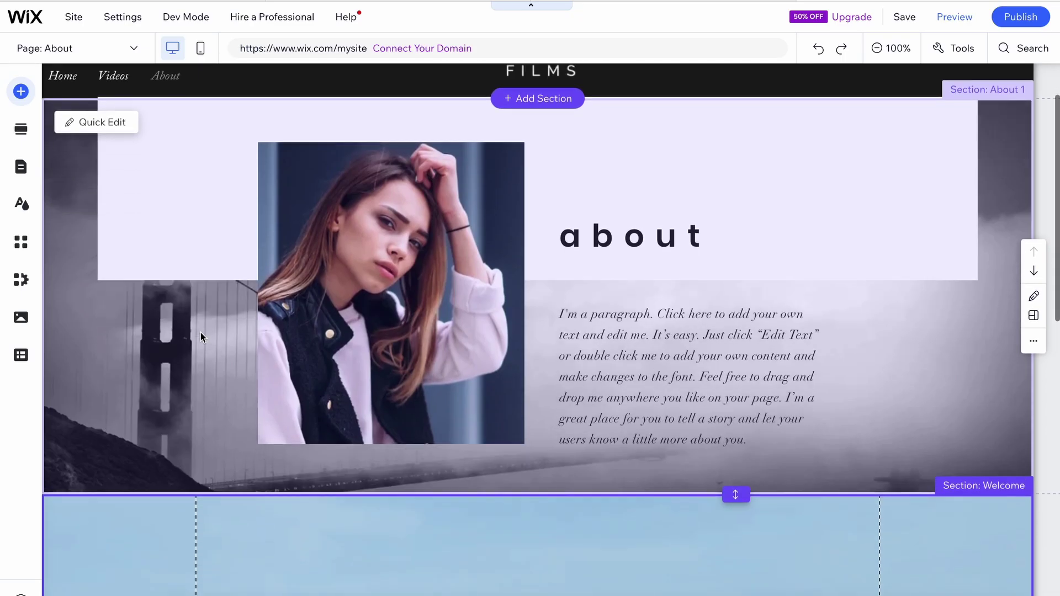
Add an HTML embed element to the About page's Welcome section and enlarge it to about 882×553.
scroll(200, 336, "down", 1)
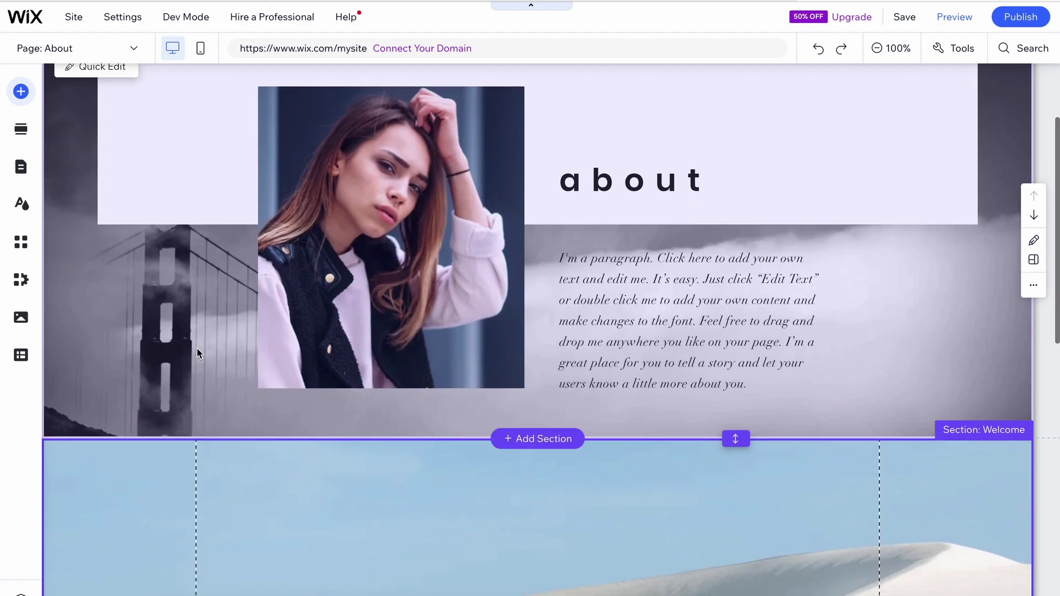
scroll(197, 350, "down", 6)
scroll(197, 354, "down", 1)
scroll(197, 354, "up", 2)
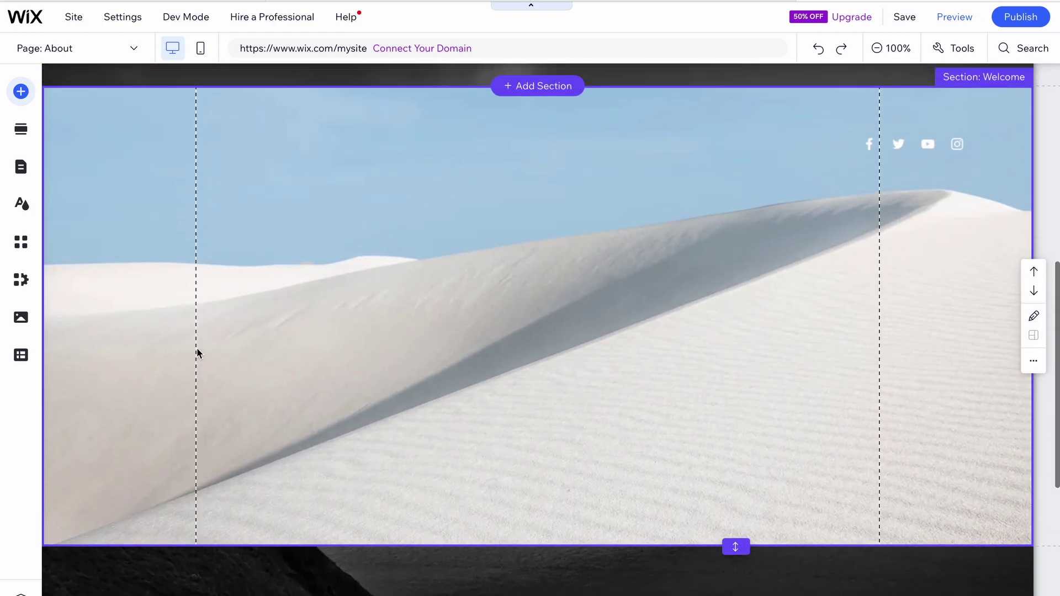
left_click(21, 92)
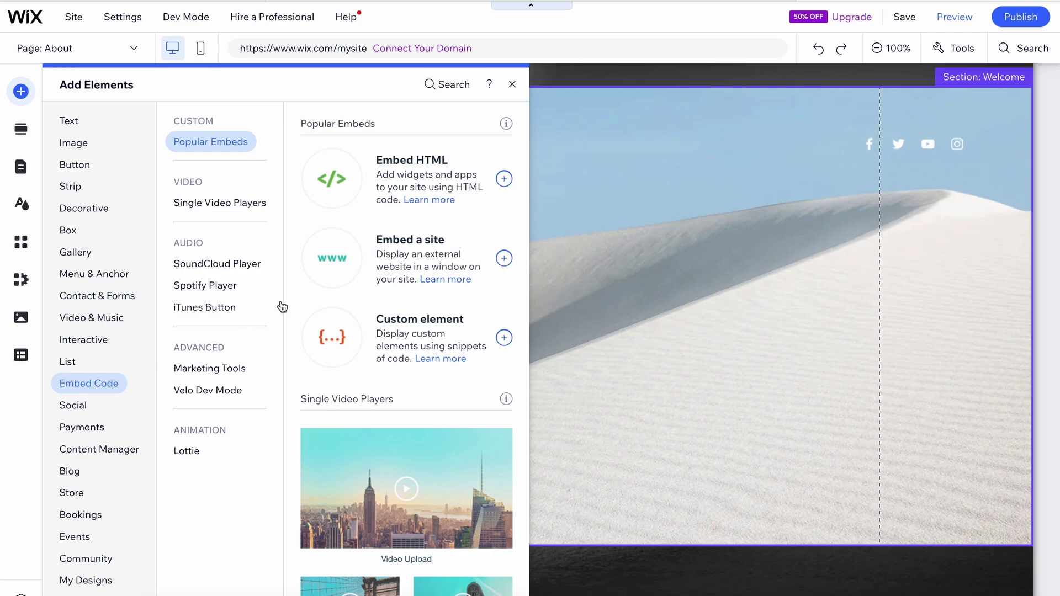
left_click(401, 190)
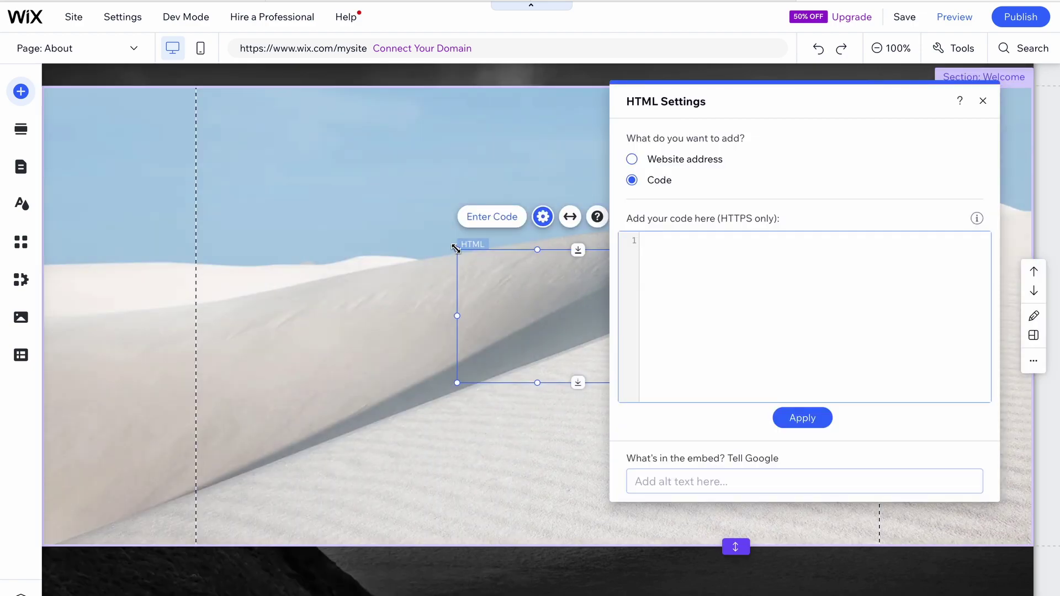
left_click_drag(457, 250, 228, 119)
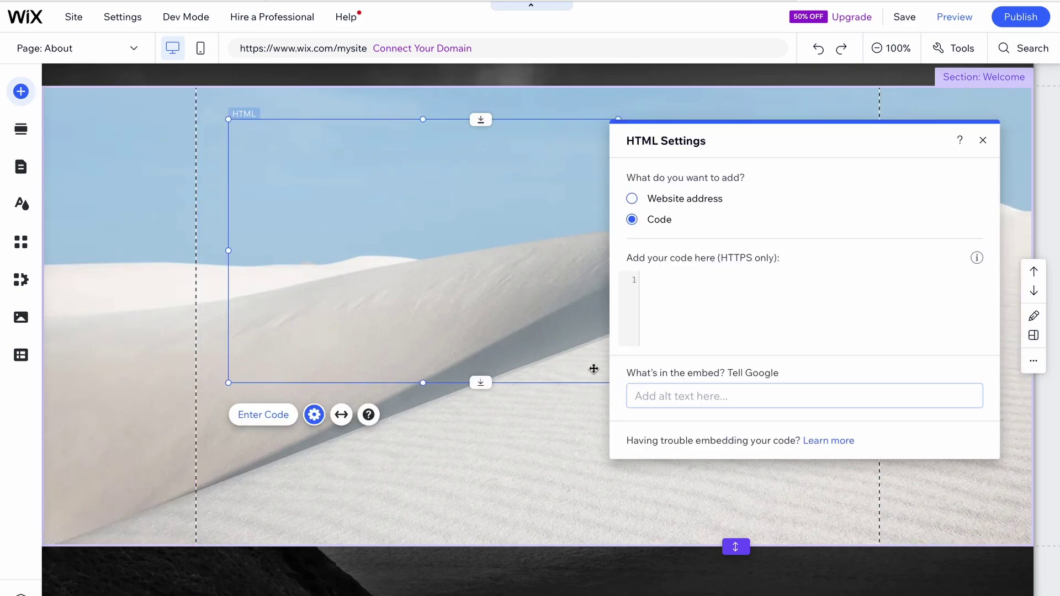
left_click(592, 421)
left_click(611, 374)
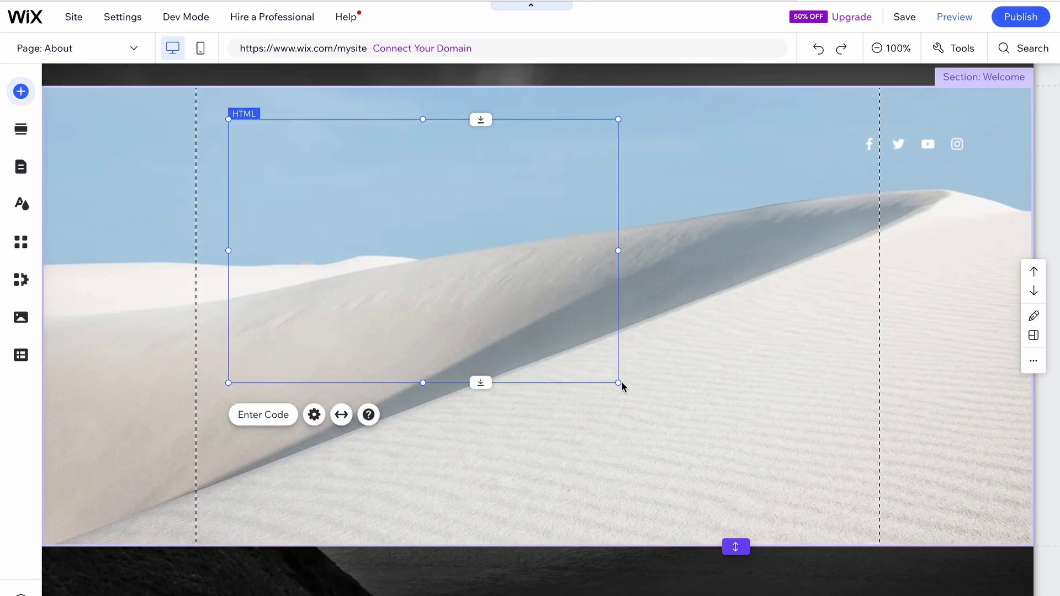
left_click_drag(620, 383, 836, 505)
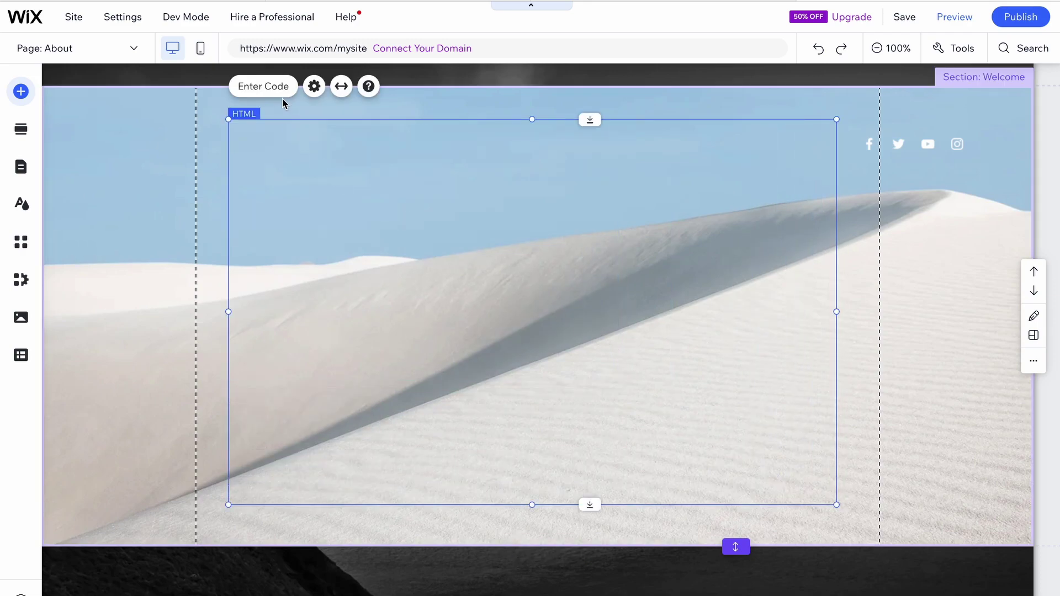
Paste the Pickaxe iframe code into the HTML element's code box and apply it.
left_click(314, 87)
key("ctrl+v")
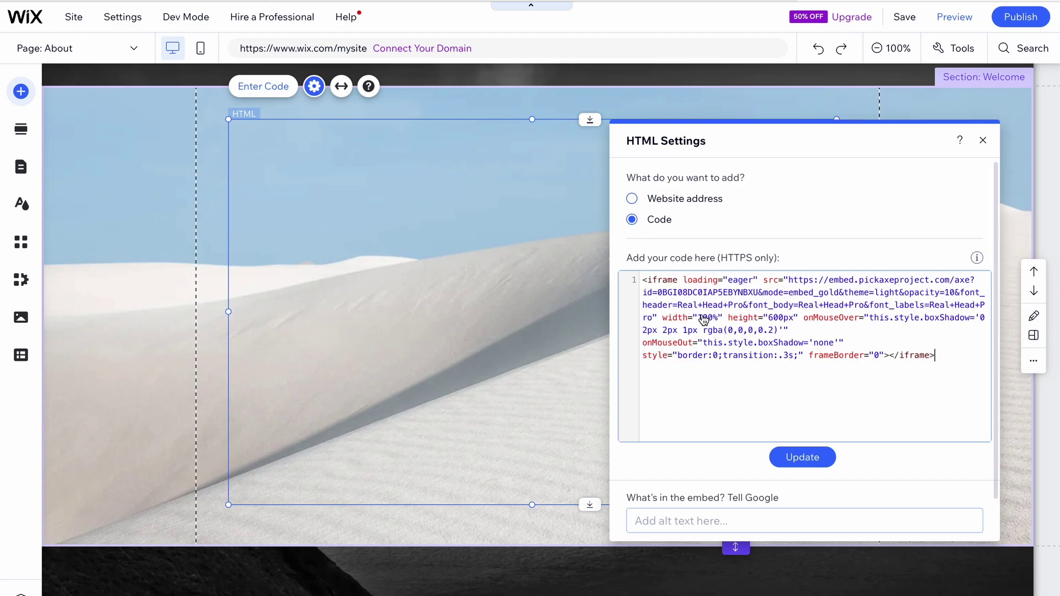
left_click(805, 468)
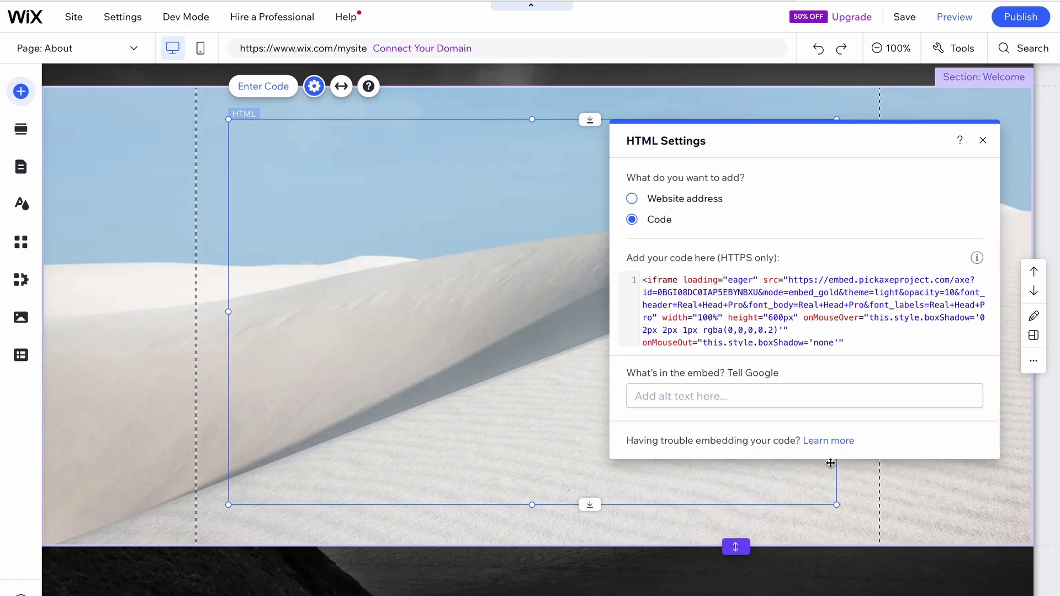
left_click(984, 141)
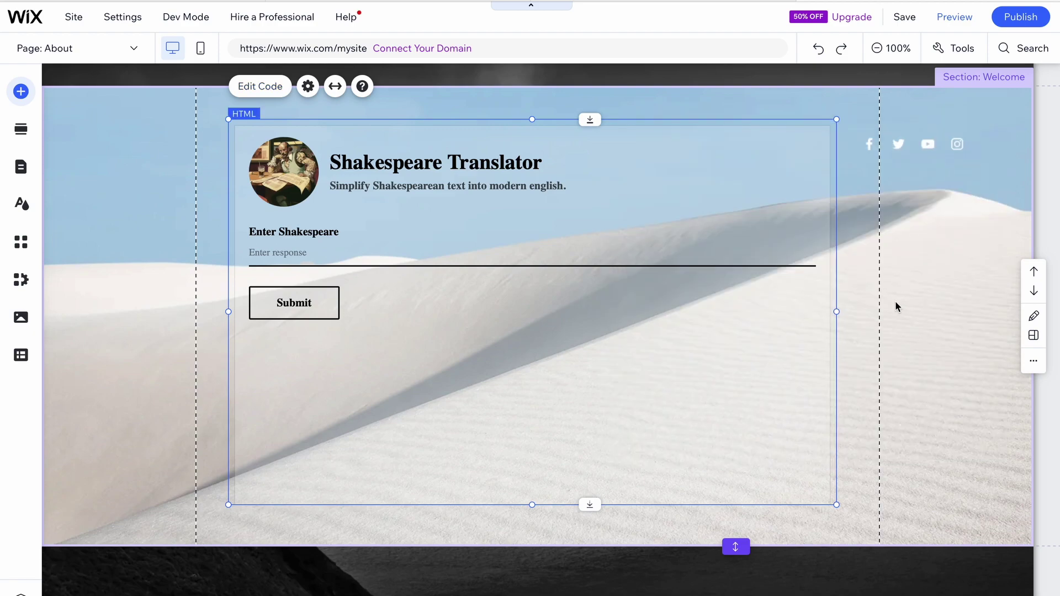
scroll(897, 305, "up", 1)
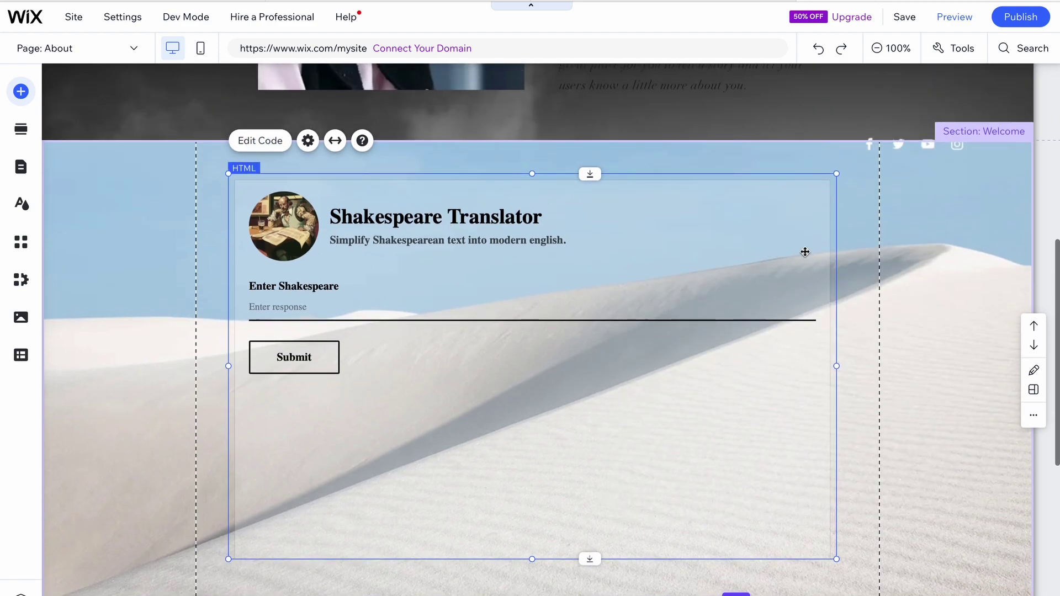
scroll(541, 312, "down", 2)
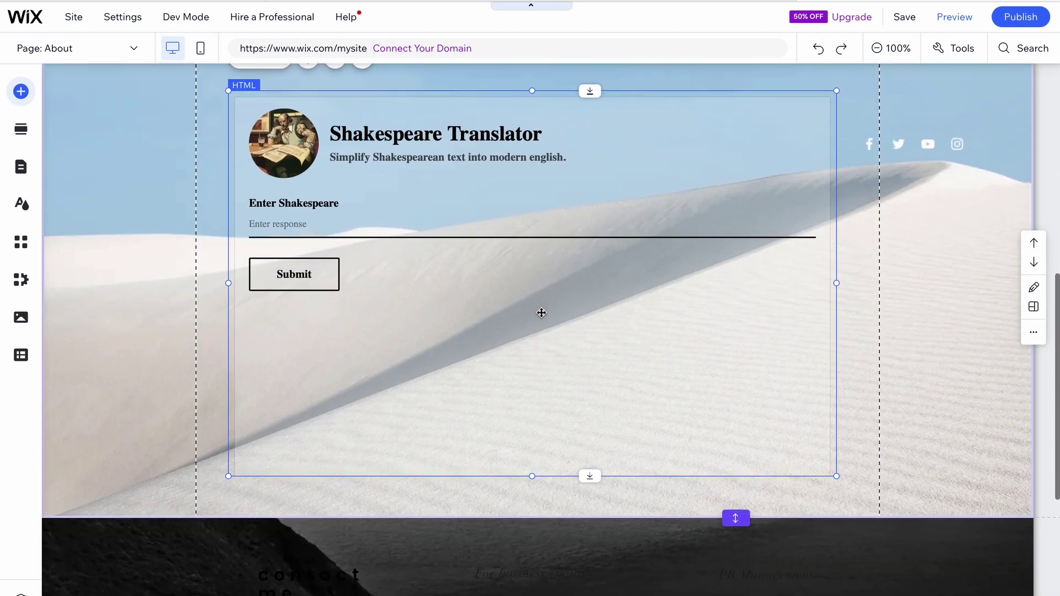
scroll(541, 313, "up", 1)
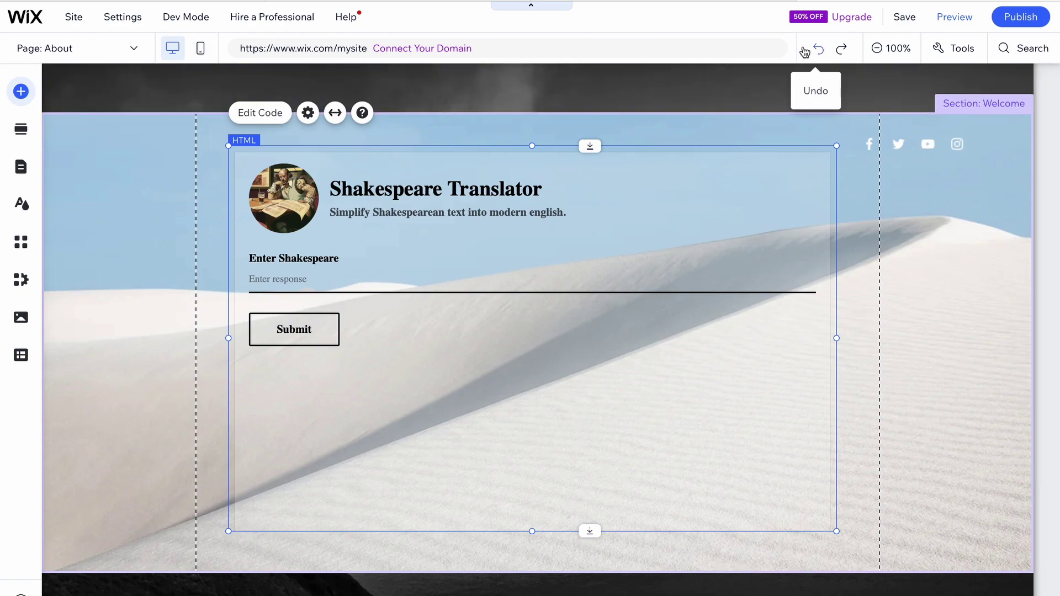
mouse_move(807, 2)
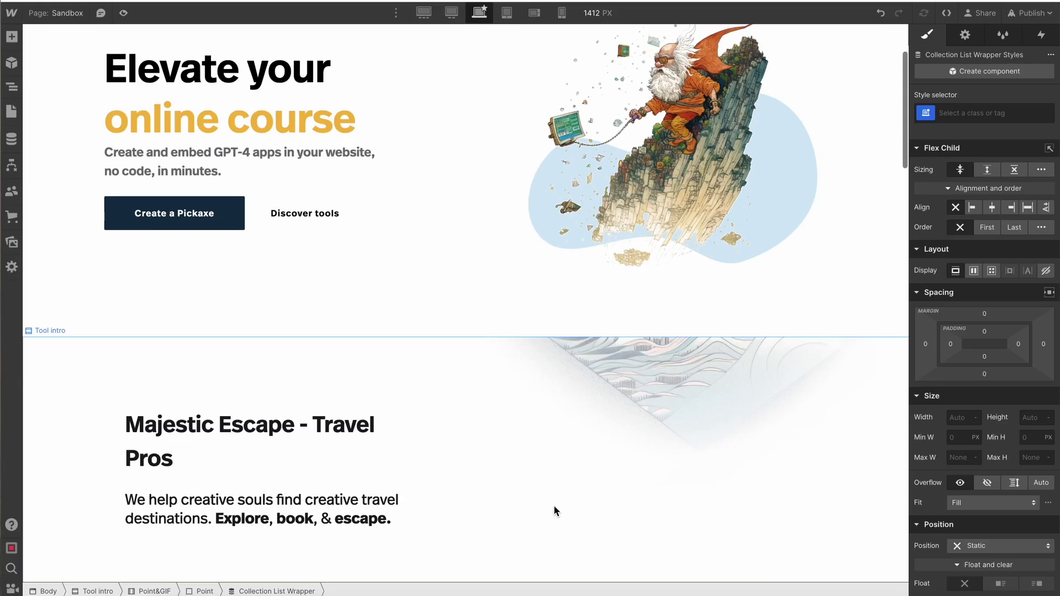
Place an Embed element under the Majestic Escape - Travel Pros heading and paste the Pickaxe iframe code.
scroll(554, 505, "down", 3)
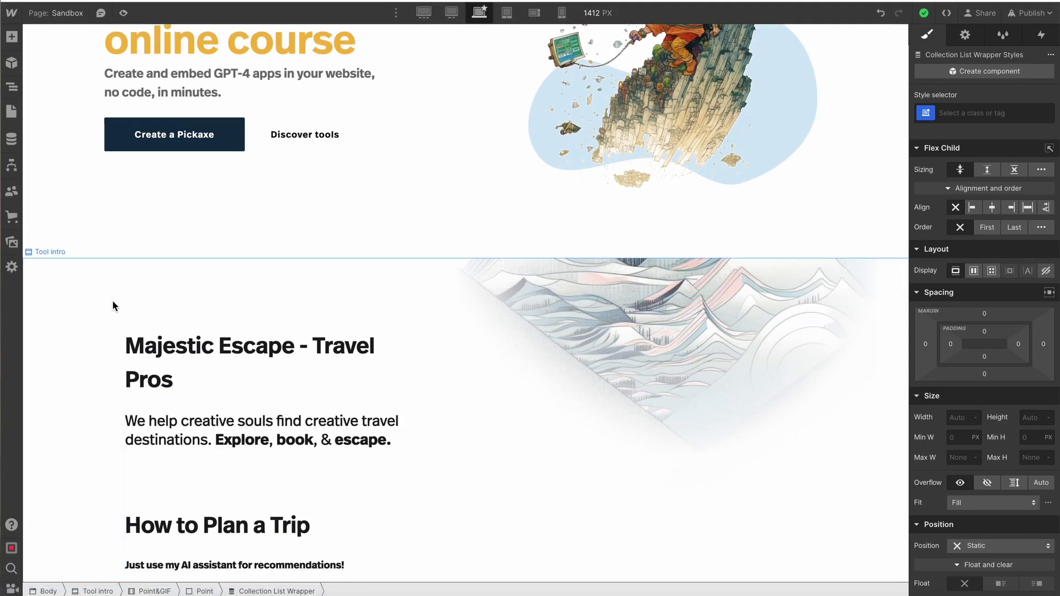
scroll(113, 303, "down", 2)
left_click(12, 38)
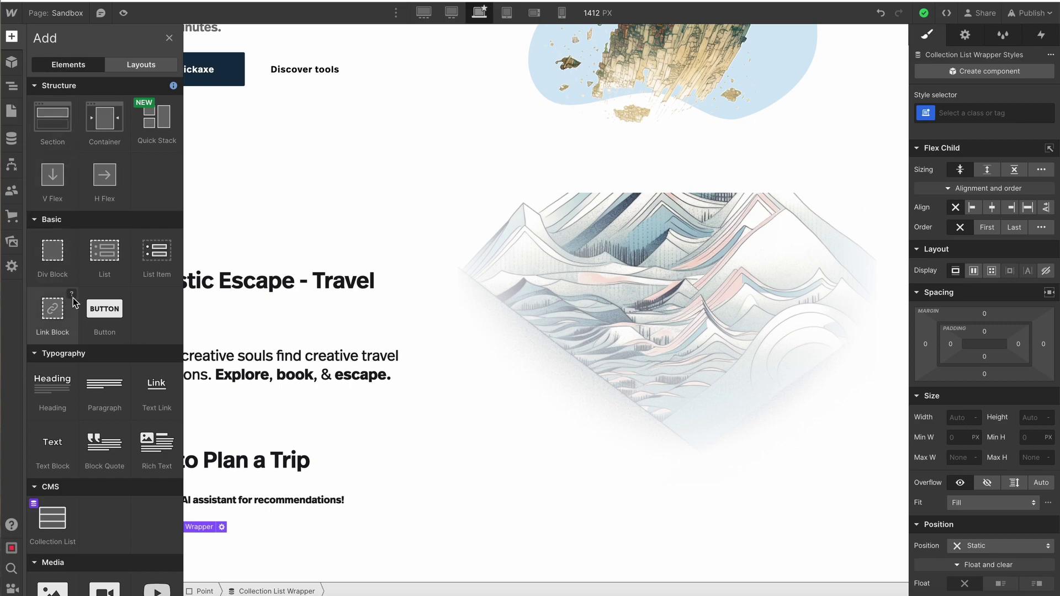
scroll(70, 331, "down", 5)
scroll(72, 331, "down", 9)
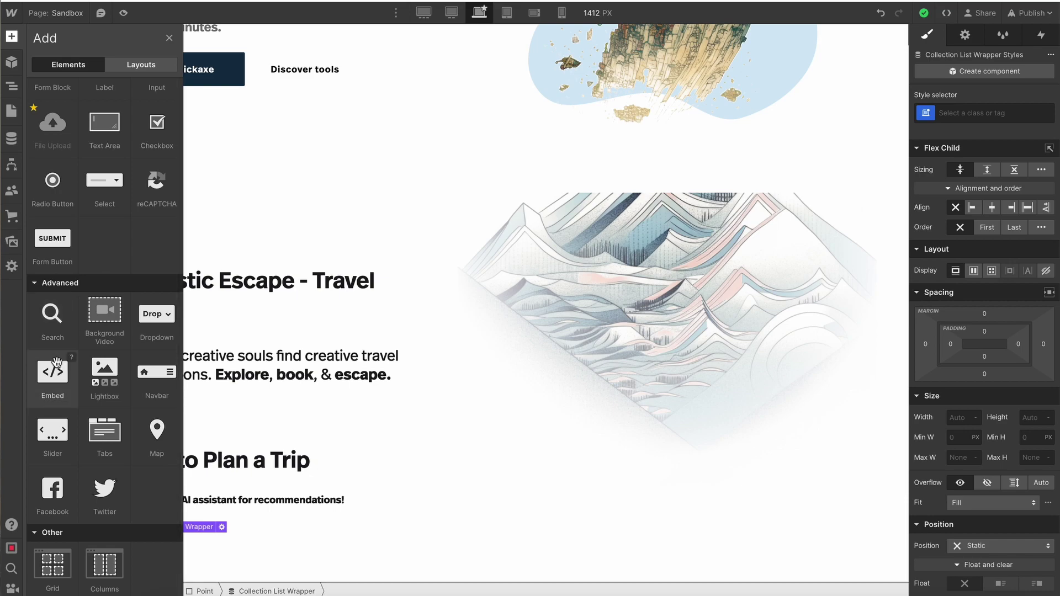
left_click_drag(52, 372, 221, 330)
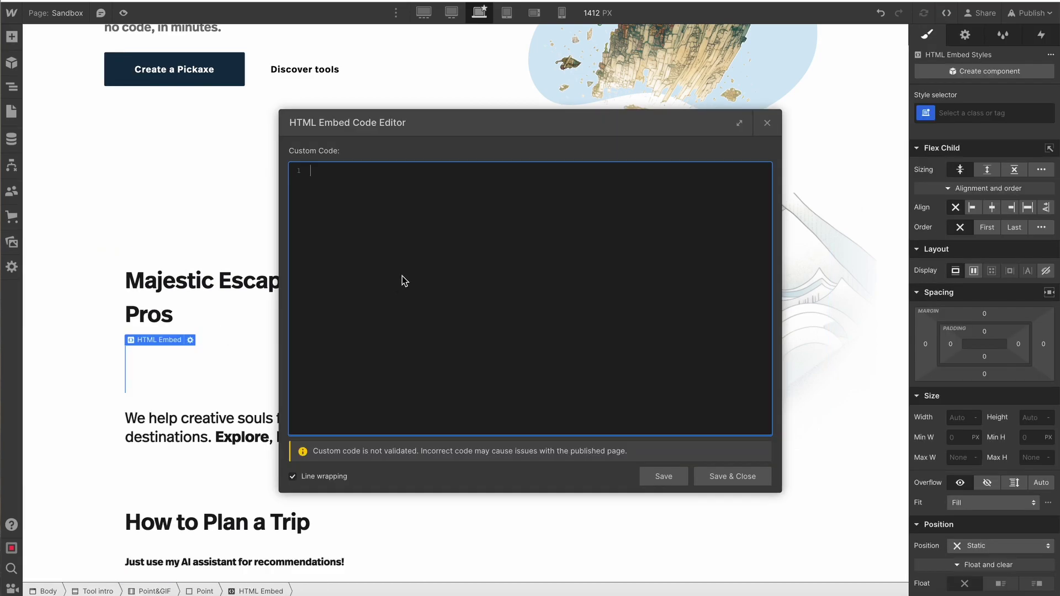
type("<iframe loading=\"eager\" src=\"https://embed.pickaxeproject.com/axe?id=0BGI08DC0IAP5EBYNBXU&mode=embed_gold&theme=light&opacity=10&font_header=Real+Head+Pro&font_body=Real+Head+Pro&font_labels=Real+Head+Pro\" width=\"100%\" height=\"600px\" onMouseOver=\"this.style.boxShadow='0 2px 2px 1px rgba(0,0,0,0.2)'\" onMouseOut=\"this.style.boxShadow='none'\" style=\"border:0;transition:.3s;\" frameBorder=\"0\"></iframe>")
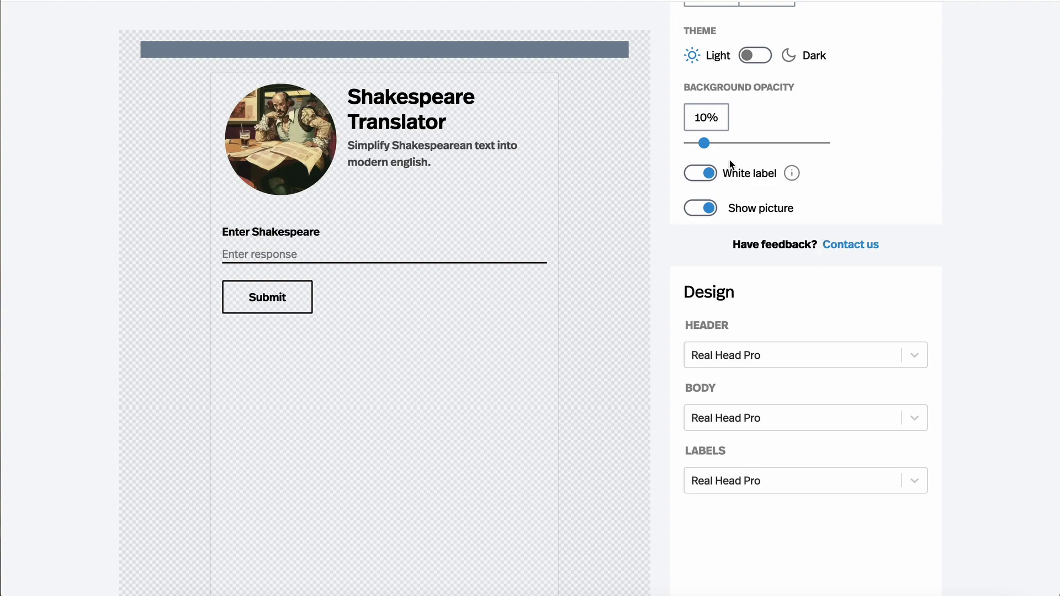
Raise the background opacity to 60% and set the body font to Hind Madurai.
left_click_drag(705, 143, 776, 142)
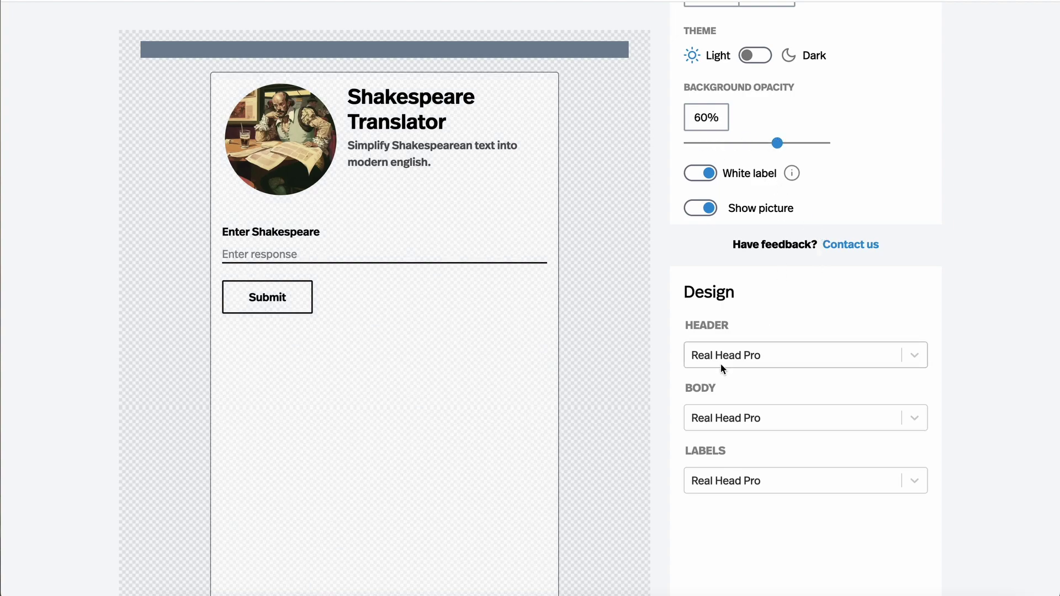
left_click(724, 355)
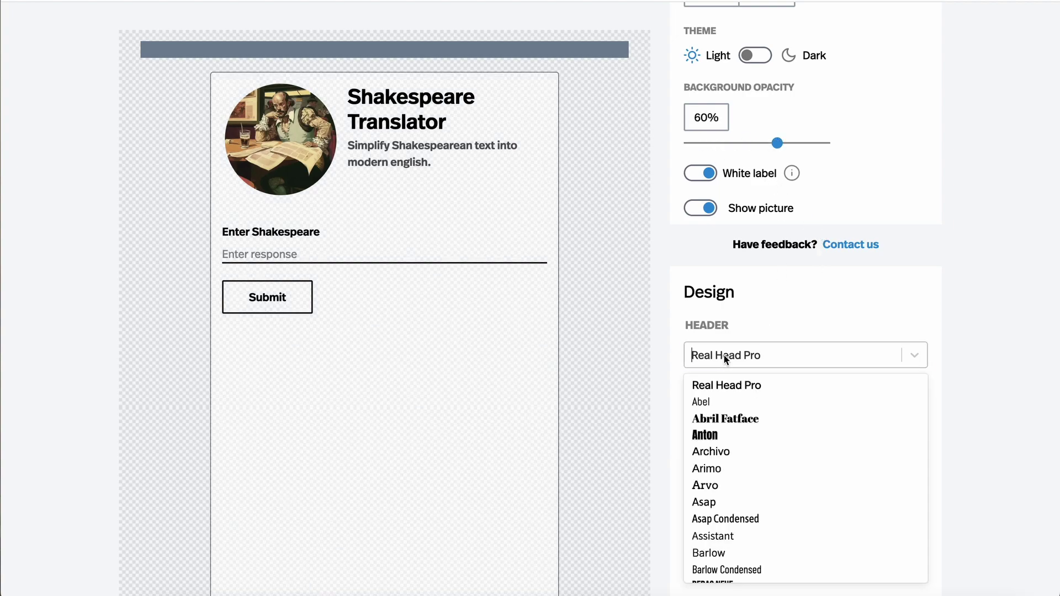
left_click(719, 485)
left_click(748, 411)
scroll(753, 480, "down", 10)
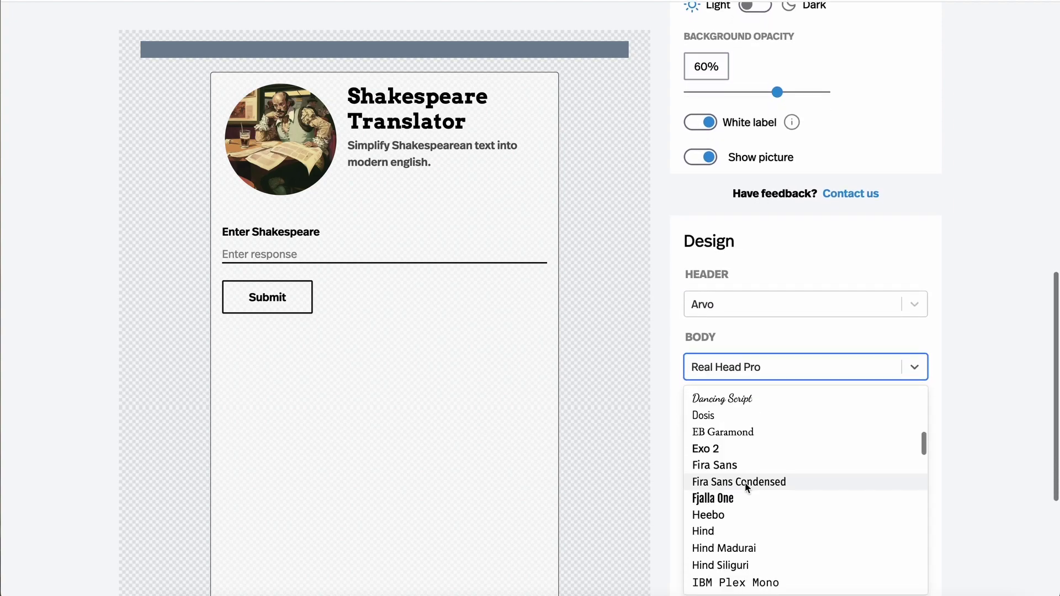
left_click(709, 512)
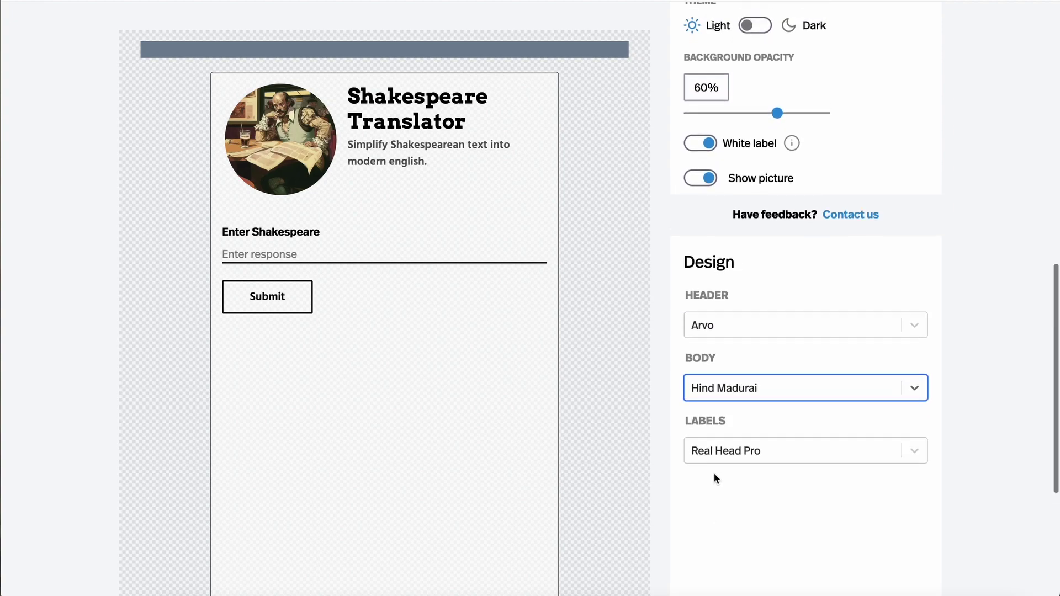
Set the header font to Public Sans and the labels font to Rubik.
left_click(750, 328)
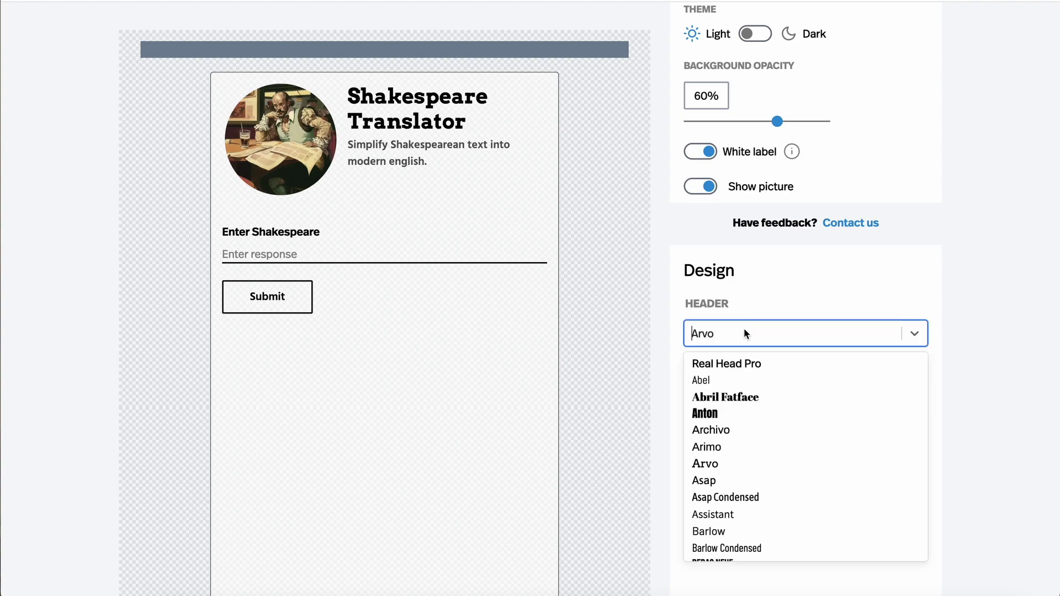
scroll(744, 478, "down", 10)
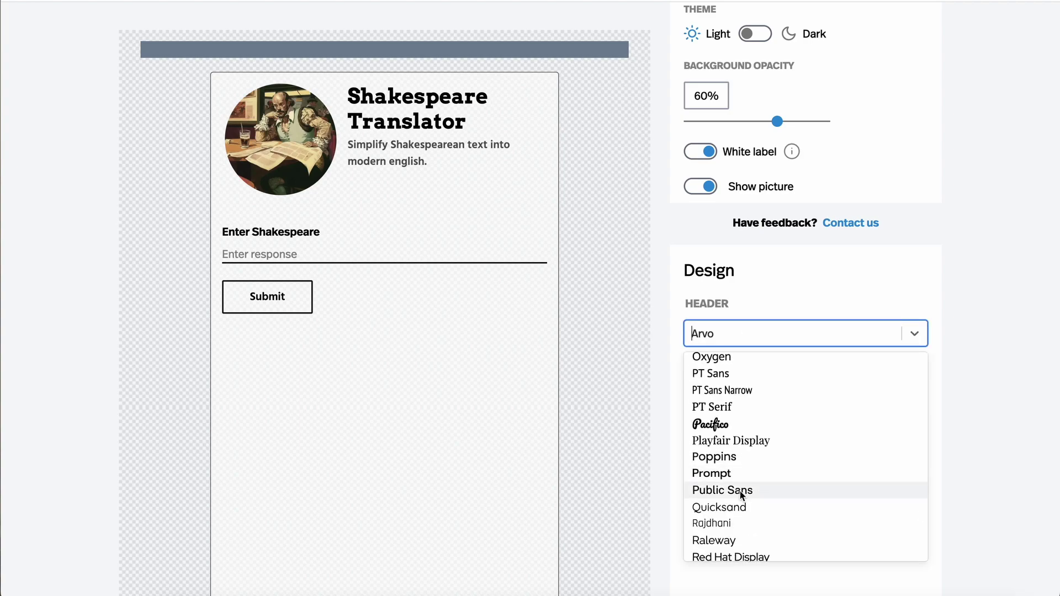
left_click(740, 491)
left_click(773, 458)
scroll(758, 478, "down", 15)
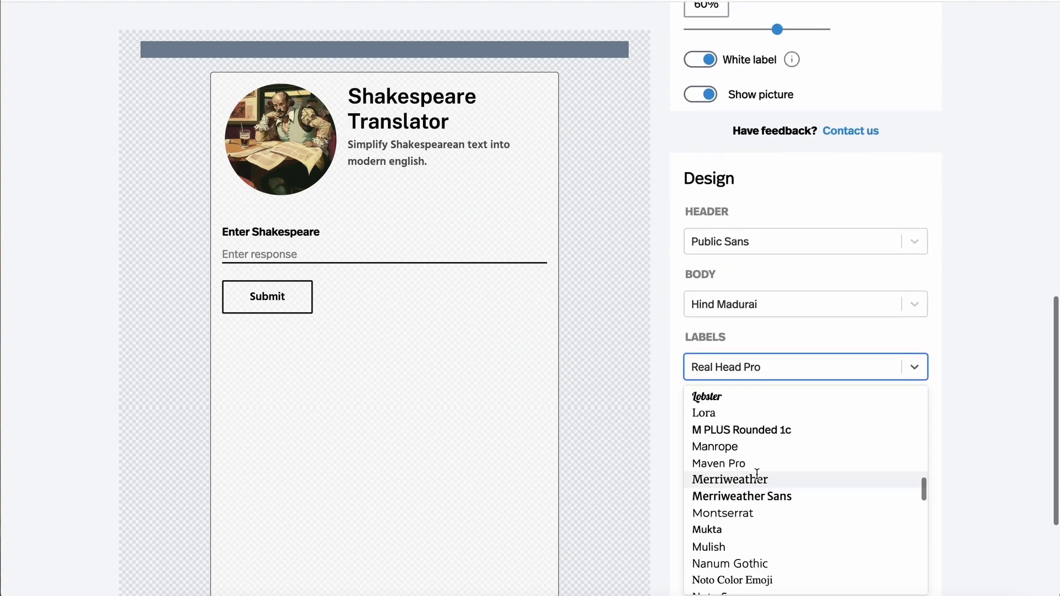
left_click(718, 490)
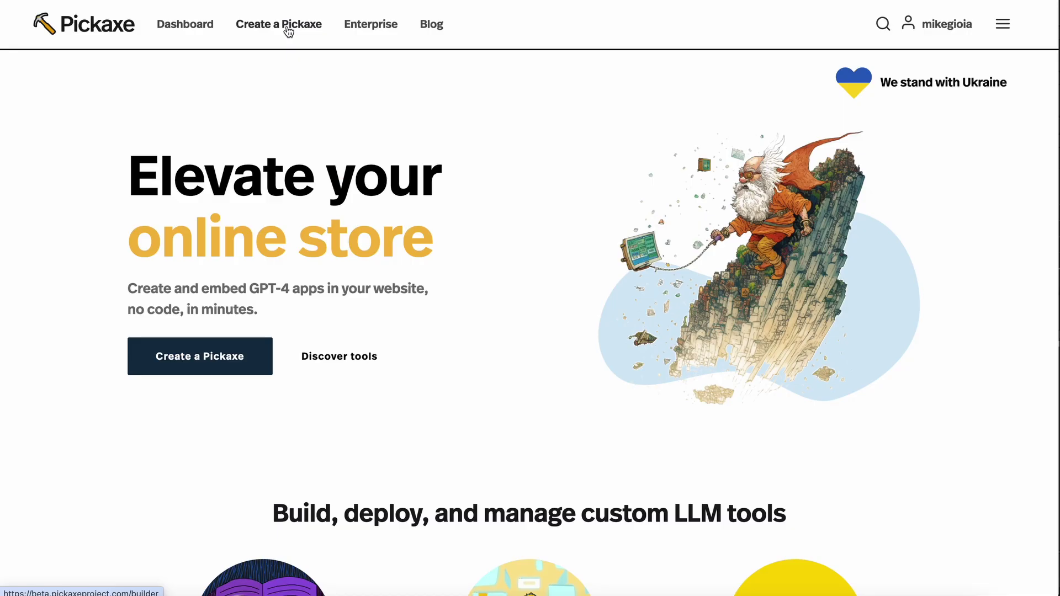
left_click(288, 28)
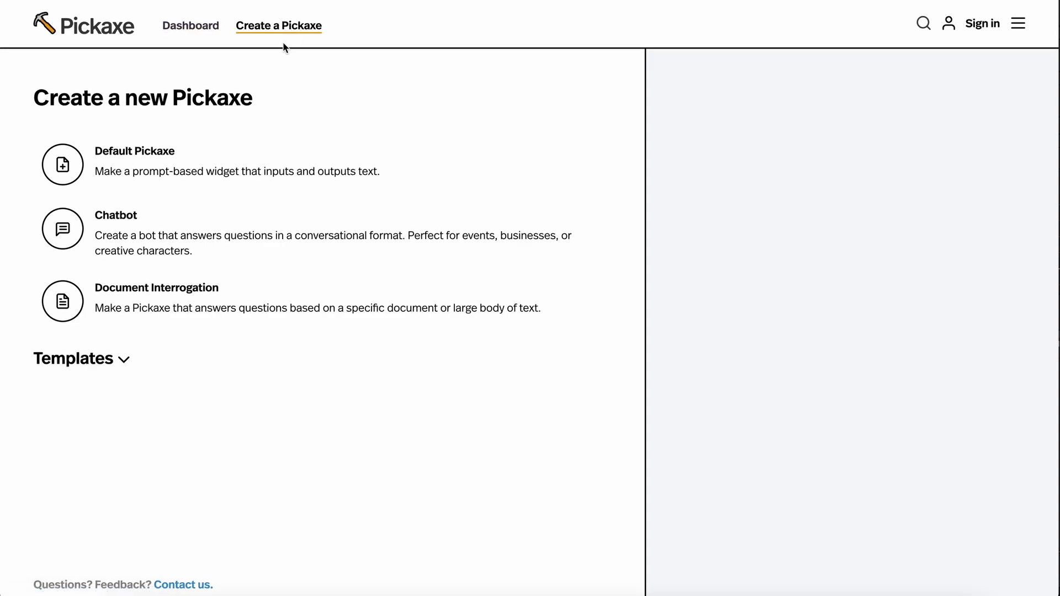